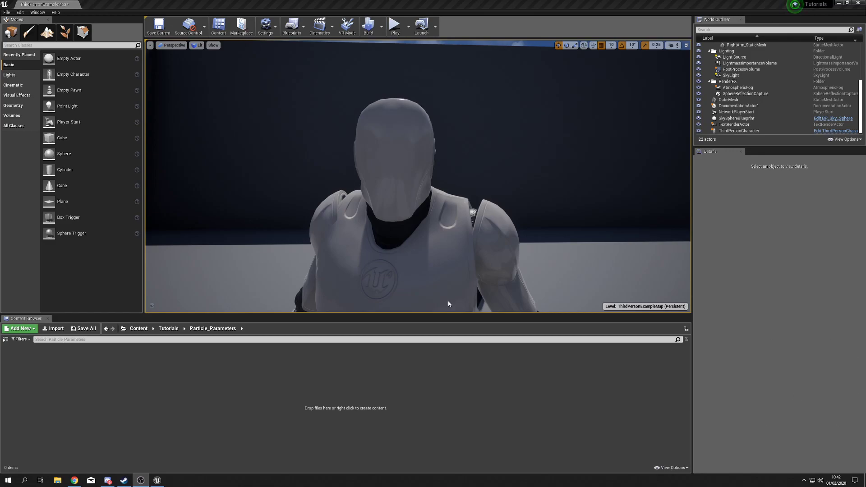
Create a new material asset named M_dot in the Content Browser.
{"action": "right_click_drag", "start_coordinate": [459, 240], "coordinate": [598, 241]}
{"action": "key", "text": "s"}
{"action": "key", "text": "w"}
{"action": "key", "text": "s"}
{"action": "right_click_drag", "start_coordinate": [541, 252], "coordinate": [459, 239]}
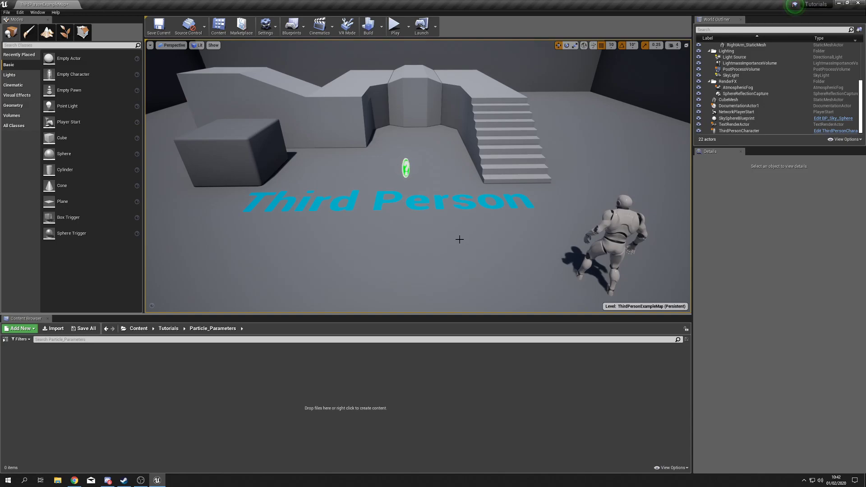
{"action": "right_click", "coordinate": [150, 412]}
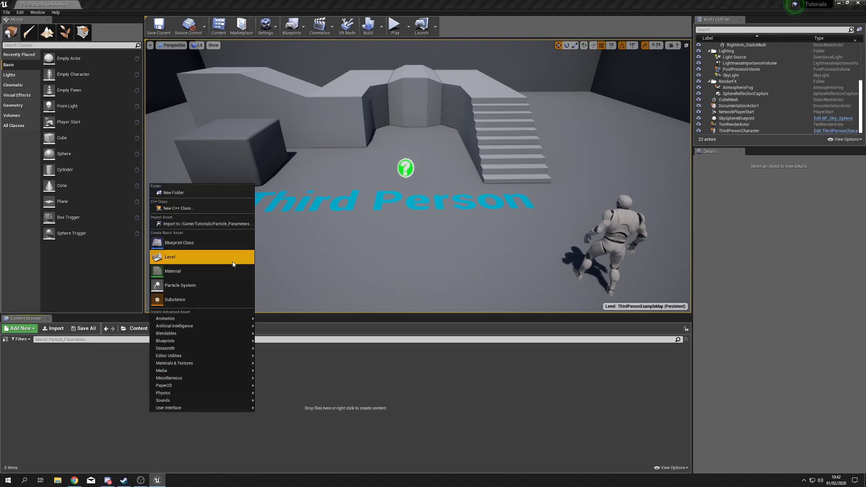
{"action": "left_click", "coordinate": [221, 269]}
{"action": "type", "text": "M_dot"}
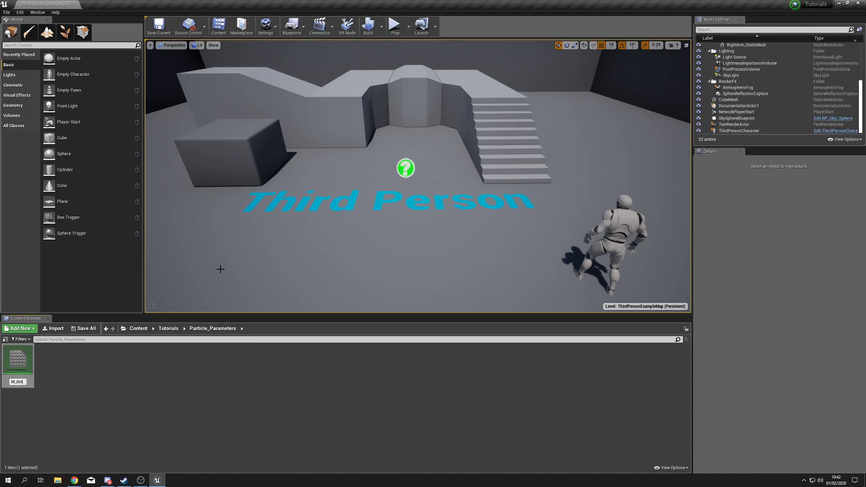
{"action": "key", "text": "Return"}
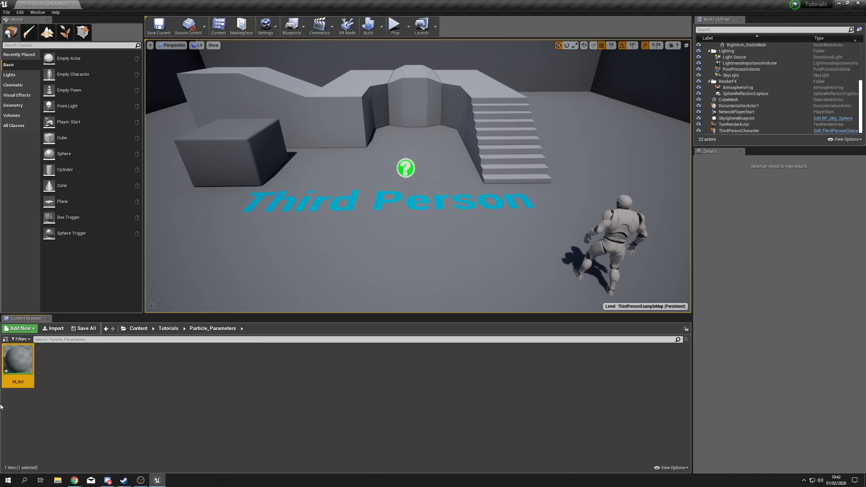
Open M_dot in a maximized material editor and add a RadialGradientExponential node.
{"action": "double_click", "coordinate": [18, 361]}
{"action": "left_click_drag", "start_coordinate": [473, 148], "coordinate": [466, 115]}
{"action": "left_click_drag", "start_coordinate": [467, 59], "coordinate": [468, 1]}
{"action": "right_click_drag", "start_coordinate": [310, 214], "coordinate": [575, 317]}
{"action": "right_click", "coordinate": [377, 209]}
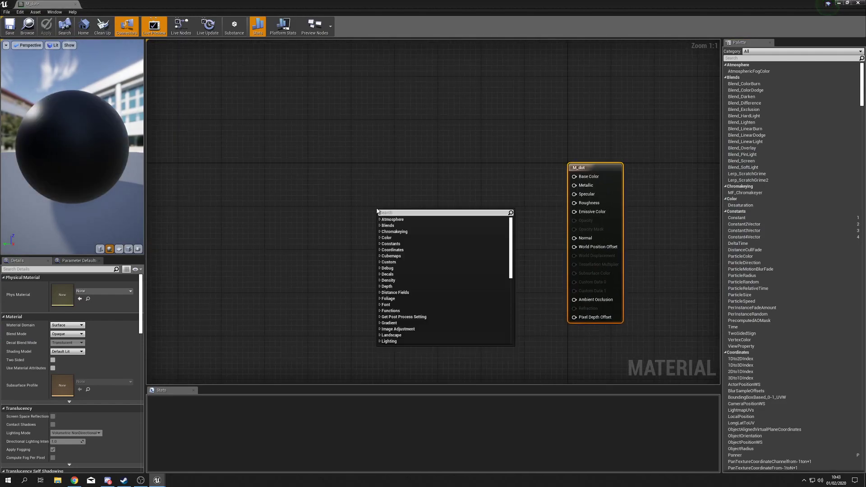
{"action": "type", "text": "ra"}
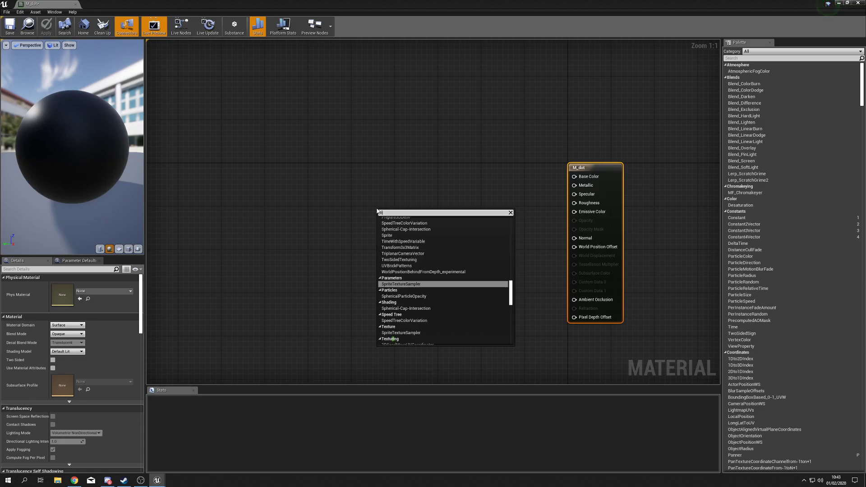
{"action": "type", "text": "dial"}
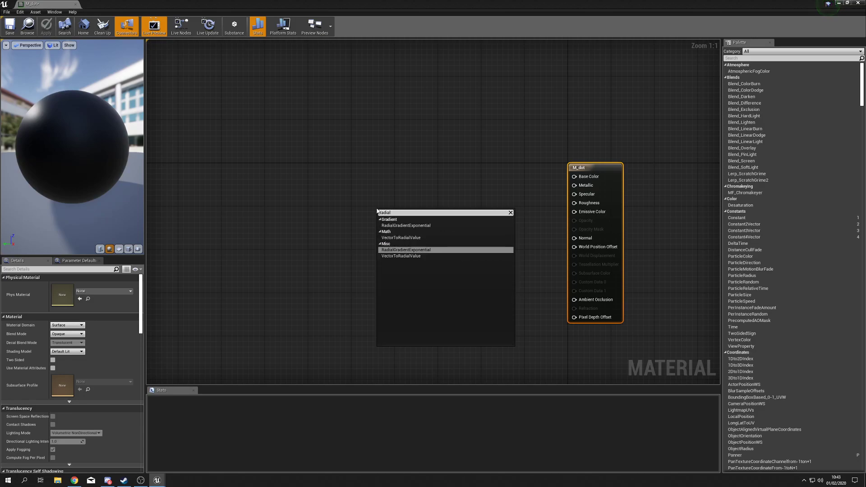
{"action": "key", "text": "Return"}
{"action": "left_click_drag", "start_coordinate": [429, 211], "coordinate": [437, 247]}
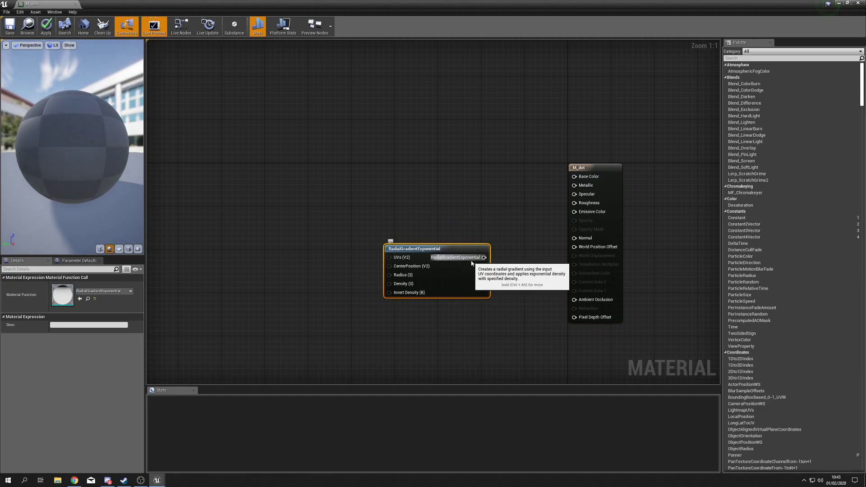
Add a ParticleColor node and wire its colour into Emissive Color.
{"action": "left_click", "coordinate": [439, 184]}
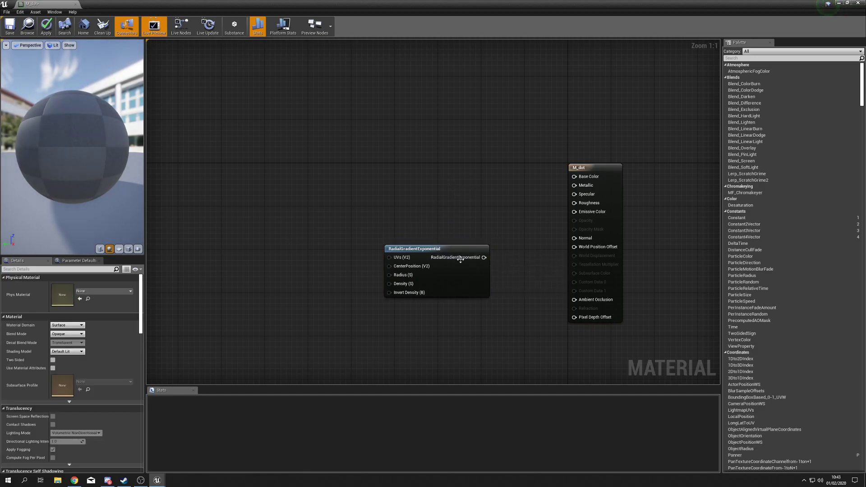
{"action": "right_click", "coordinate": [420, 182]}
{"action": "type", "text": "particle"}
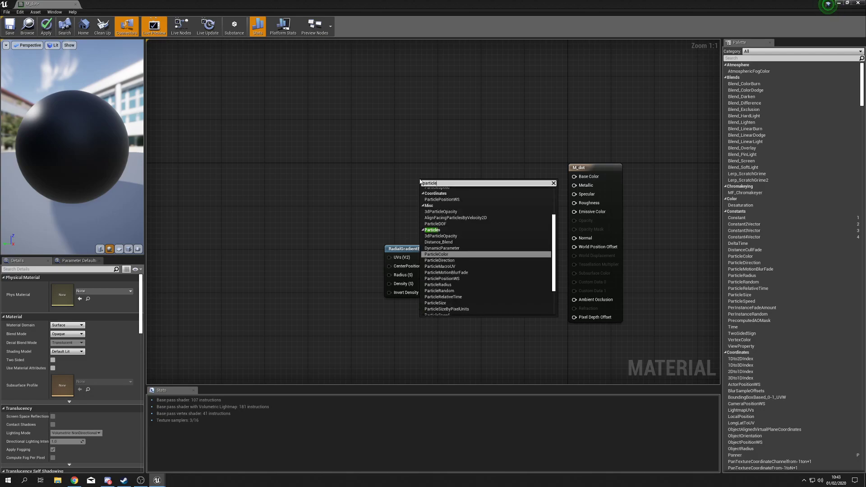
{"action": "key", "text": "Return"}
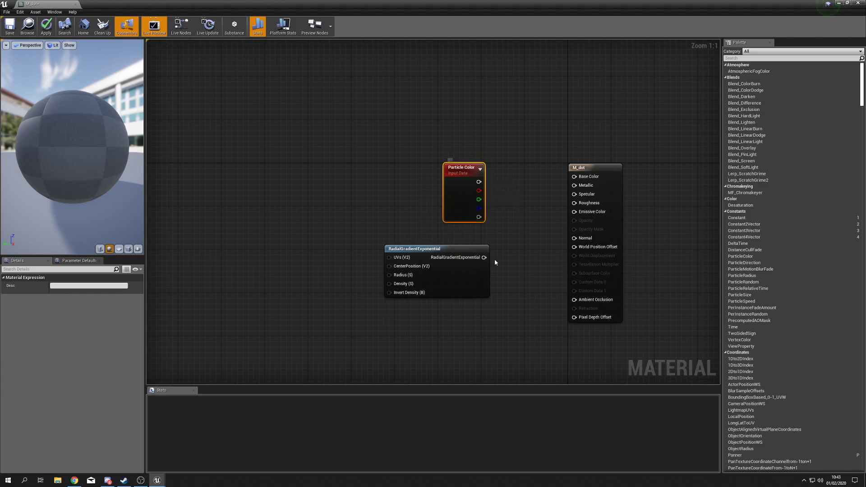
{"action": "left_click_drag", "start_coordinate": [479, 182], "coordinate": [575, 215]}
Multiply particle alpha by the radial gradient and feed the result into Opacity.
{"action": "key", "text": "m"}
{"action": "left_click", "coordinate": [510, 232]}
{"action": "mouse_move", "coordinate": [525, 236]}
{"action": "left_mouse_down"}
{"action": "mouse_move", "coordinate": [501, 207]}
{"action": "mouse_move", "coordinate": [513, 231]}
{"action": "left_mouse_up"}
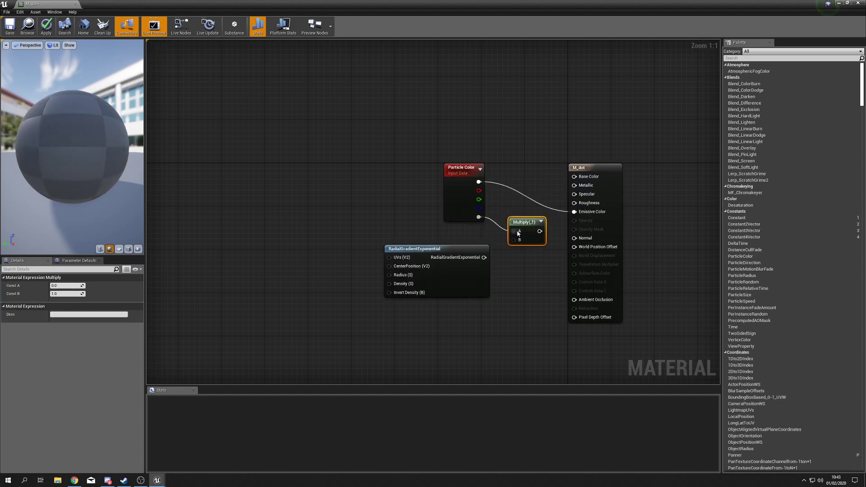
{"action": "left_click_drag", "start_coordinate": [484, 257], "coordinate": [524, 229]}
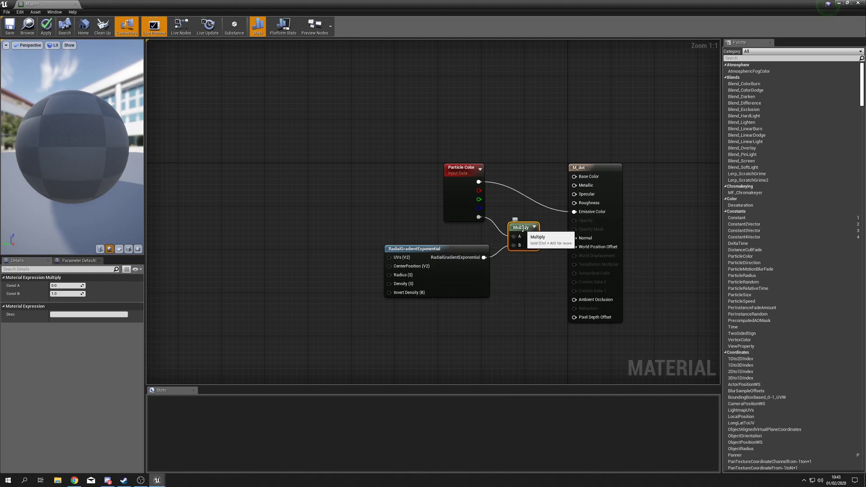
{"action": "left_click_drag", "start_coordinate": [533, 236], "coordinate": [575, 220]}
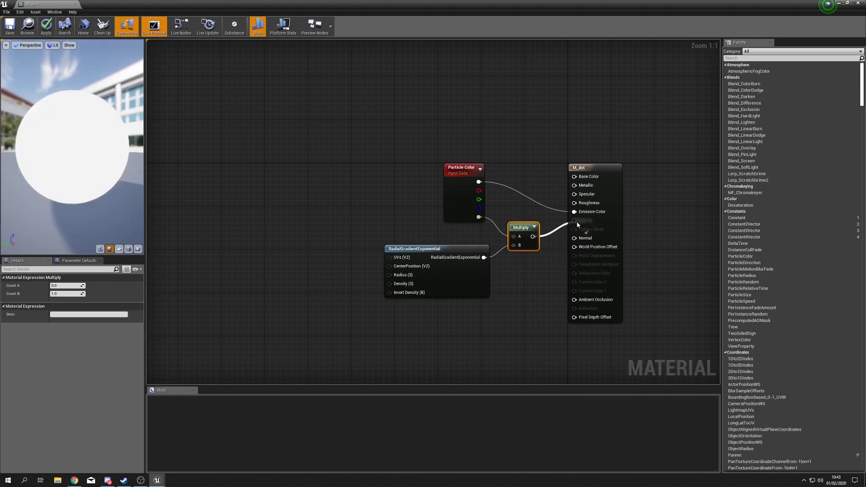
{"action": "left_click", "coordinate": [548, 291]}
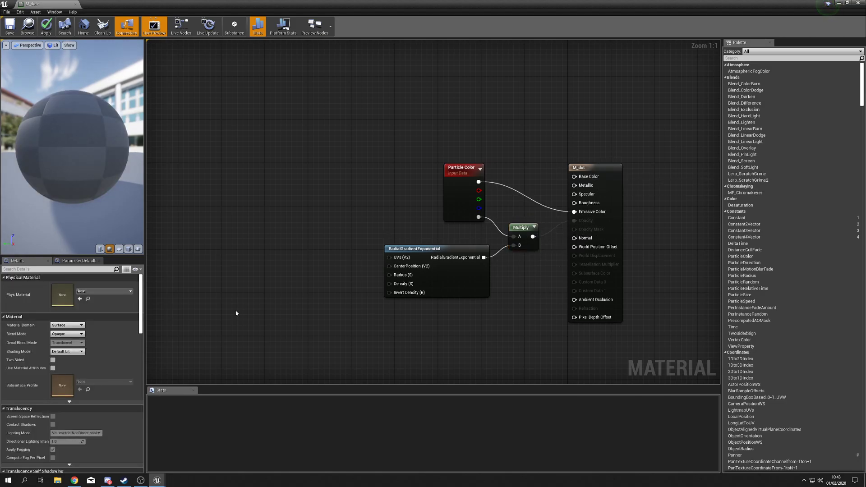
Set M_dot's Blend Mode to Translucent and Shading Model to Unlit, then close the material editor.
{"action": "left_click", "coordinate": [68, 333]}
{"action": "left_click", "coordinate": [84, 348]}
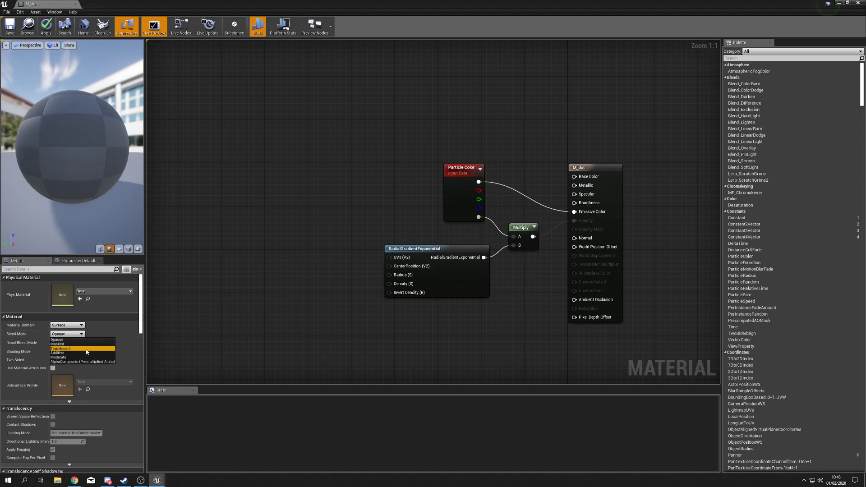
{"action": "left_click", "coordinate": [71, 352]}
{"action": "left_click", "coordinate": [72, 357]}
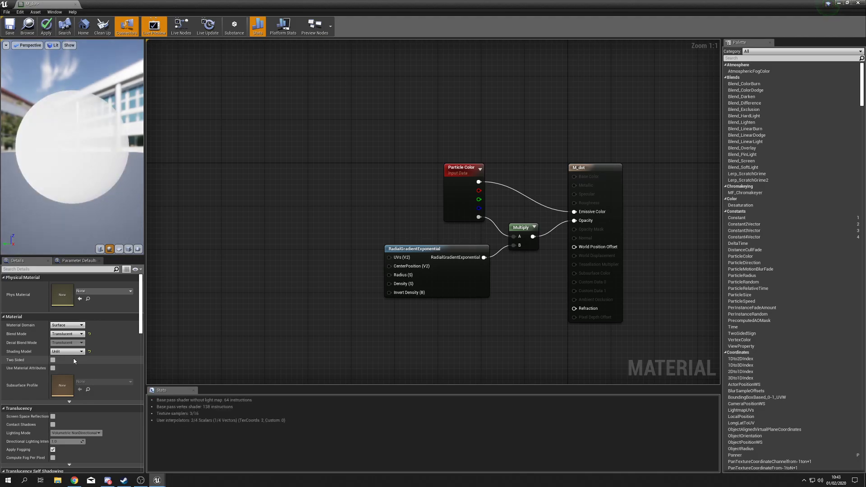
{"action": "mouse_move", "coordinate": [50, 167]}
{"action": "left_mouse_down"}
{"action": "mouse_move", "coordinate": [69, 170]}
{"action": "mouse_move", "coordinate": [80, 54]}
{"action": "left_mouse_up"}
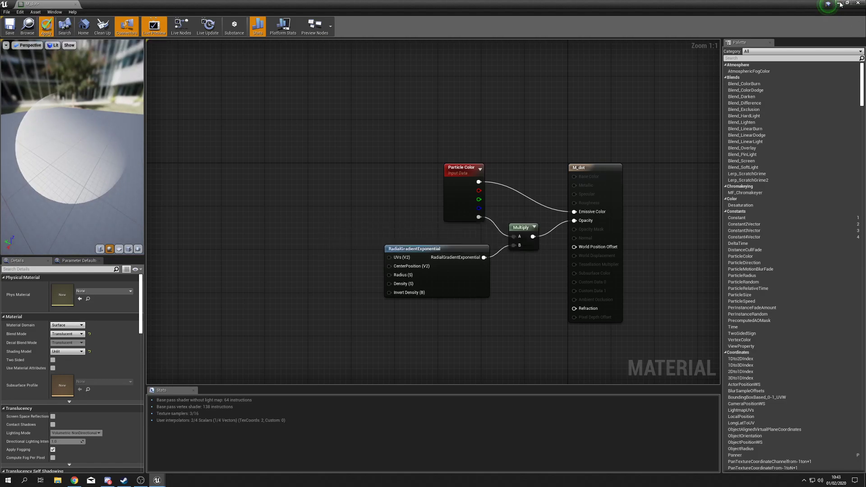
{"action": "left_click", "coordinate": [858, 3]}
{"action": "left_click", "coordinate": [167, 406]}
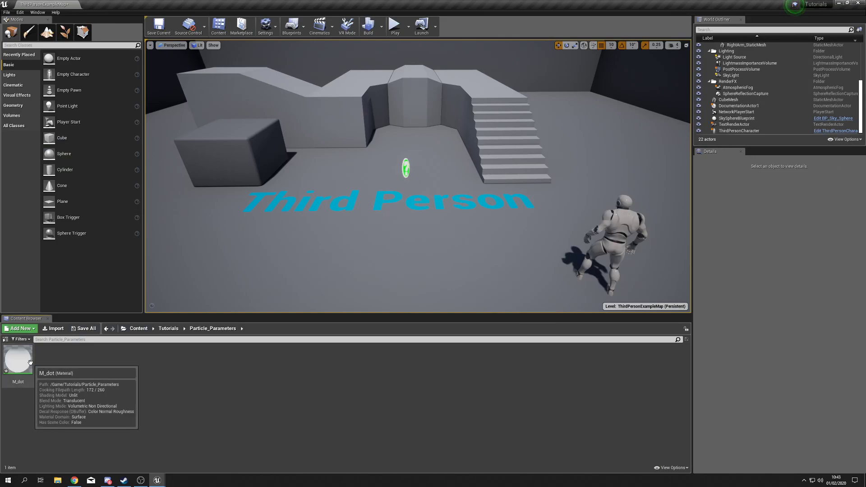
Create a new particle system asset named P_Parameter.
{"action": "right_click", "coordinate": [83, 370]}
{"action": "left_click", "coordinate": [136, 244]}
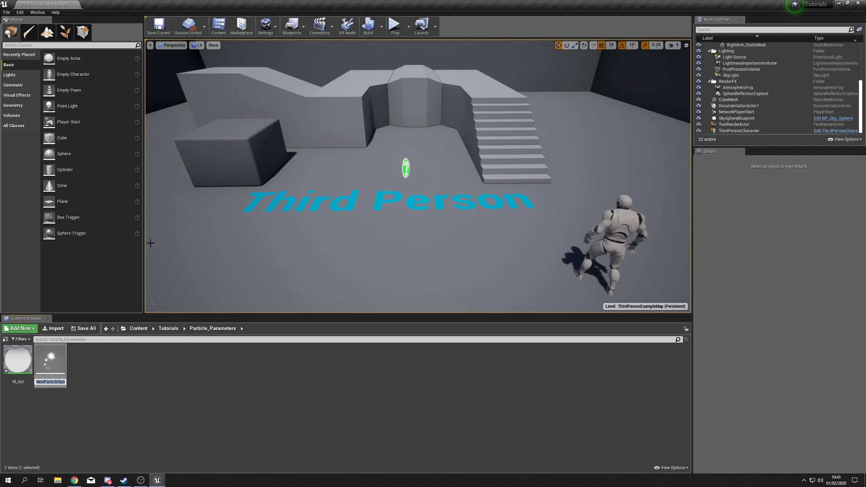
{"action": "type", "text": "P_Parameter"}
{"action": "key", "text": "Return"}
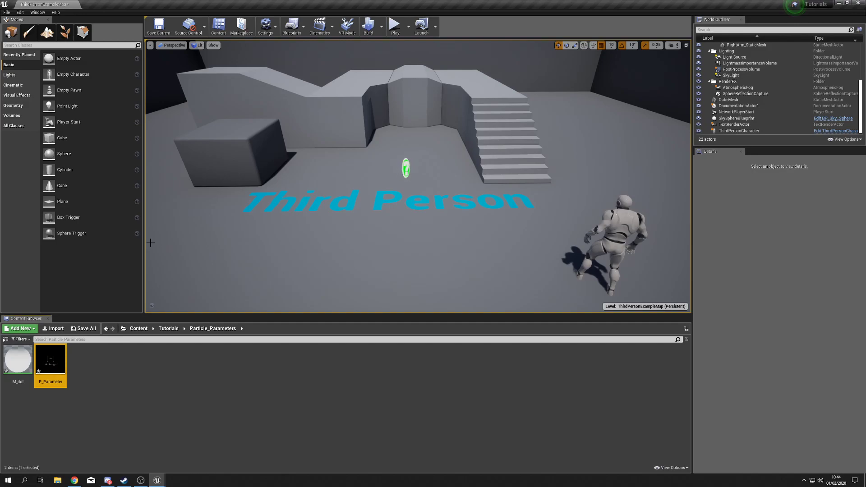
Place P_Parameter in the level near the floor text.
{"action": "left_click_drag", "start_coordinate": [311, 253], "coordinate": [401, 236]}
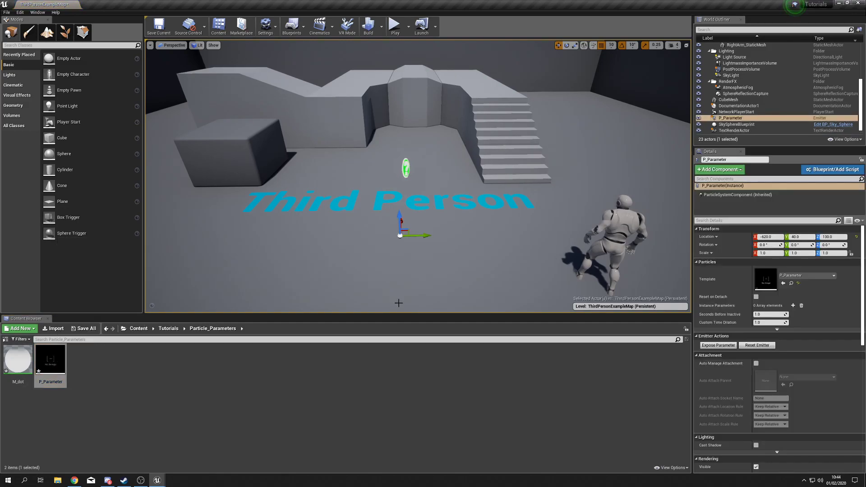
{"action": "right_click_drag", "start_coordinate": [429, 245], "coordinate": [437, 268]}
{"action": "key", "text": "g"}
{"action": "key", "text": "w"}
{"action": "key", "text": "s"}
{"action": "mouse_move", "coordinate": [437, 227]}
{"action": "right_mouse_down"}
{"action": "mouse_move", "coordinate": [445, 226]}
{"action": "mouse_move", "coordinate": [437, 228]}
{"action": "right_mouse_up"}
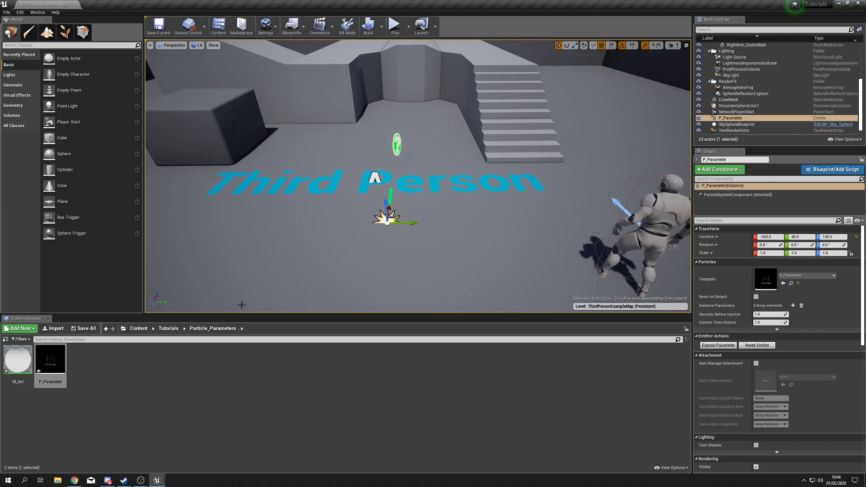
Open P_Parameter in the Cascade particle editor.
{"action": "double_click", "coordinate": [62, 359]}
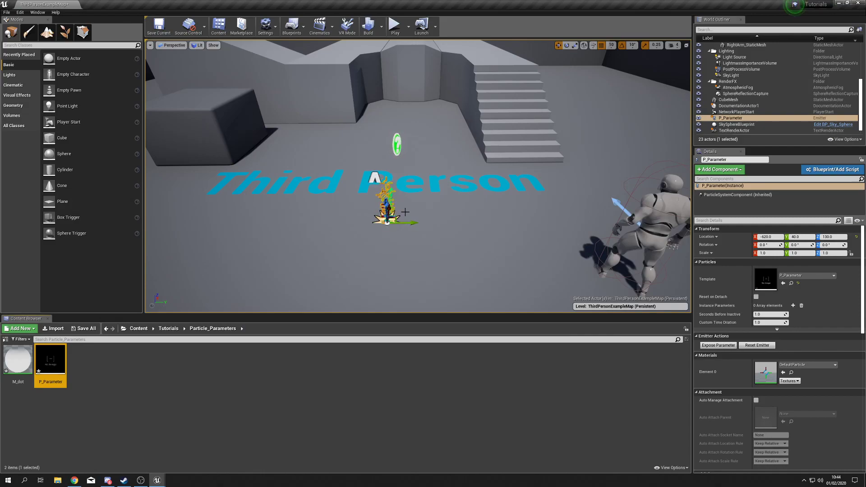
{"action": "key", "text": "w"}
{"action": "mouse_move", "coordinate": [405, 212]}
{"action": "right_mouse_down"}
{"action": "mouse_move", "coordinate": [431, 217]}
{"action": "mouse_move", "coordinate": [418, 207]}
{"action": "right_mouse_up"}
{"action": "key", "text": "a"}
{"action": "key", "text": "d"}
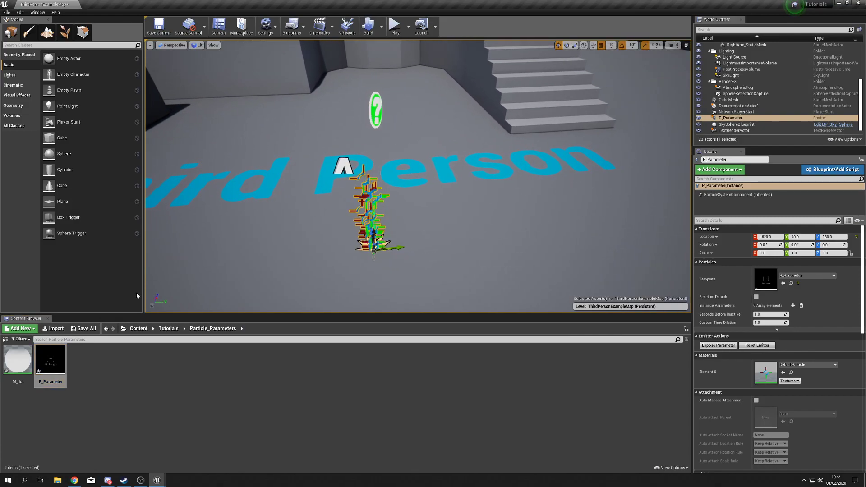
{"action": "double_click", "coordinate": [59, 367]}
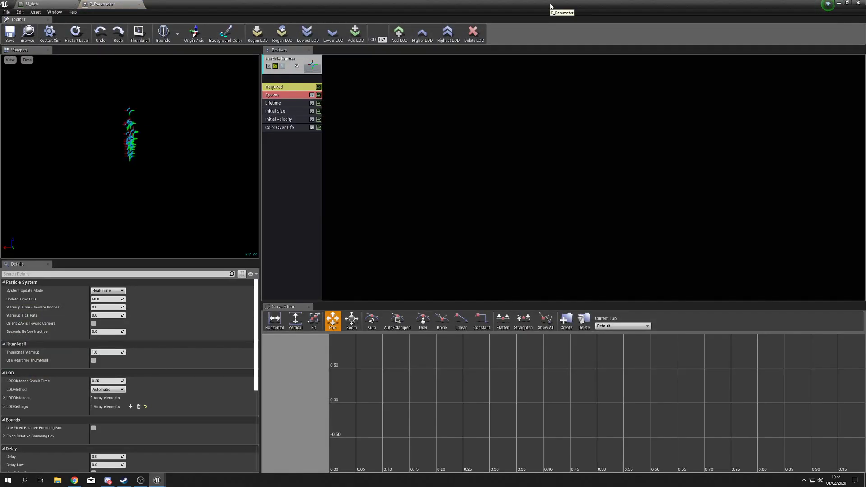
Assign M_dot as the material of the emitter's Required module.
{"action": "left_click", "coordinate": [282, 90]}
{"action": "left_click_drag", "start_coordinate": [434, 9], "coordinate": [528, 112]}
{"action": "left_click_drag", "start_coordinate": [18, 361], "coordinate": [318, 325]}
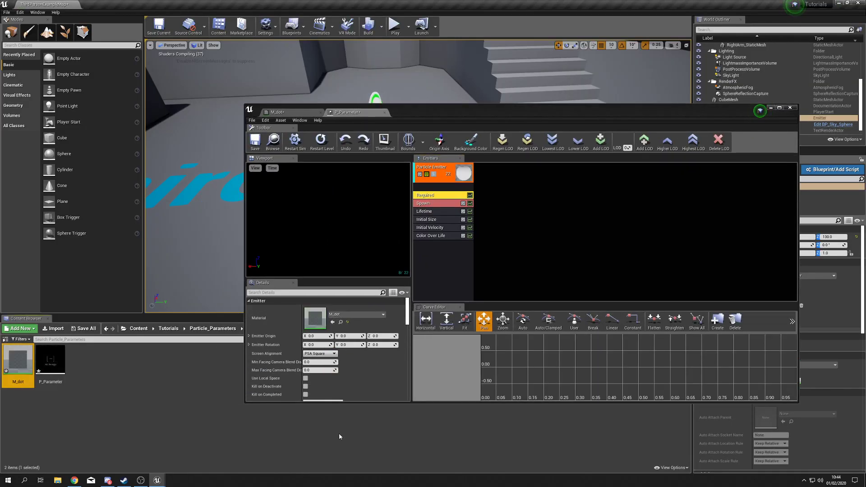
{"action": "left_click_drag", "start_coordinate": [479, 112], "coordinate": [504, 220]}
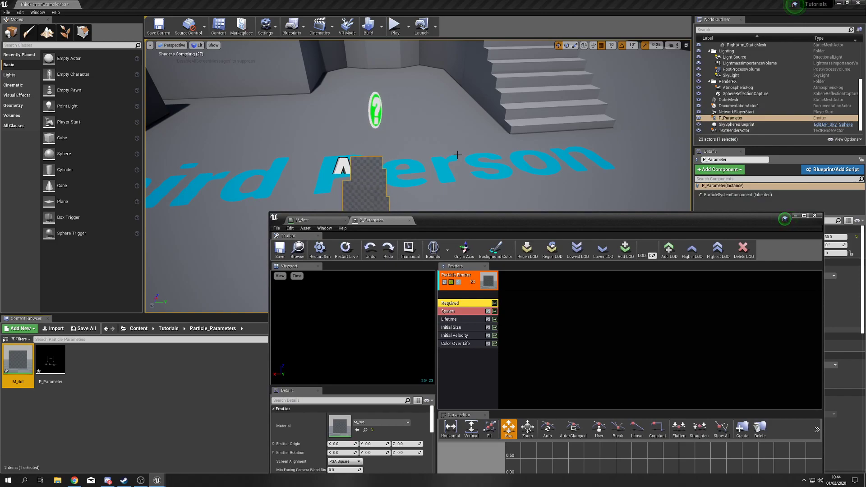
Confirm M_dot's Used with Particle Sprites setting, then return to the P_Parameter editor.
{"action": "double_click", "coordinate": [18, 361]}
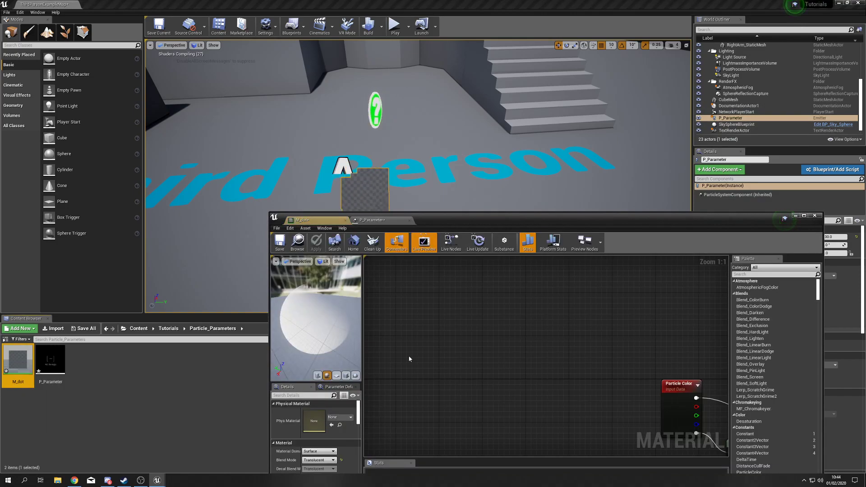
{"action": "scroll", "coordinate": [362, 303], "scroll_direction": "down", "scroll_amount": 10}
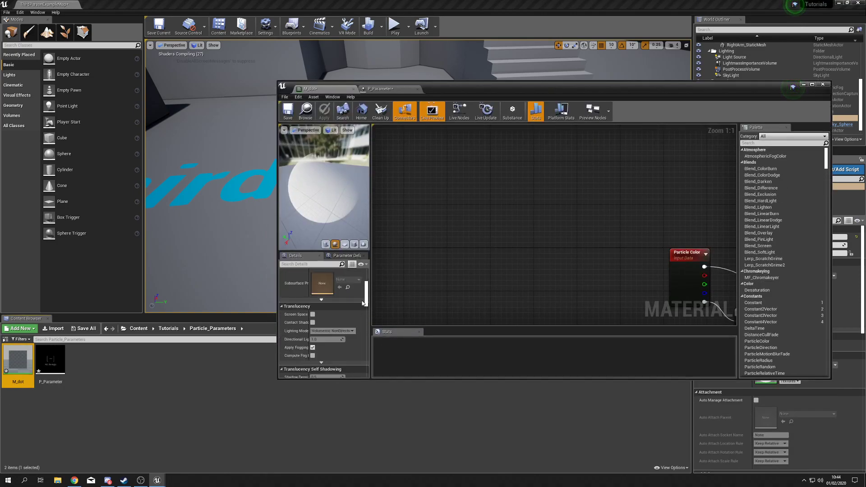
{"action": "scroll", "coordinate": [362, 303], "scroll_direction": "up", "scroll_amount": 3}
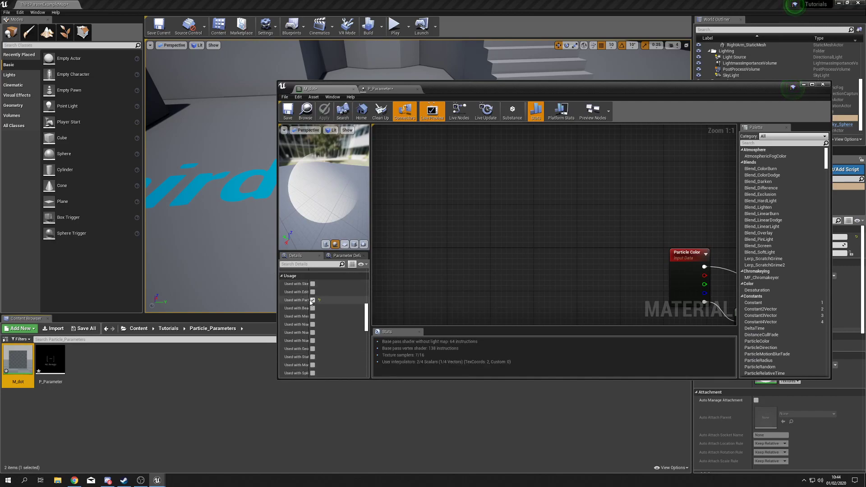
{"action": "left_click_drag", "start_coordinate": [309, 301], "coordinate": [339, 302]}
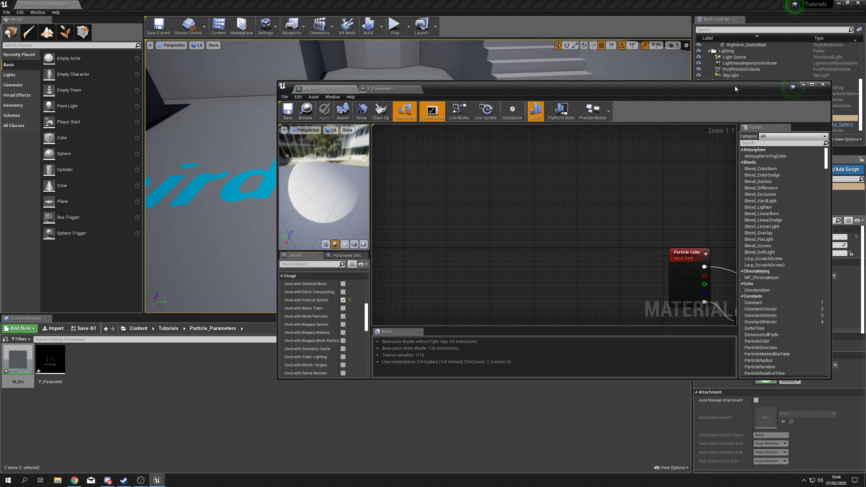
{"action": "left_click_drag", "start_coordinate": [735, 88], "coordinate": [573, 239]}
{"action": "left_click", "coordinate": [217, 238]}
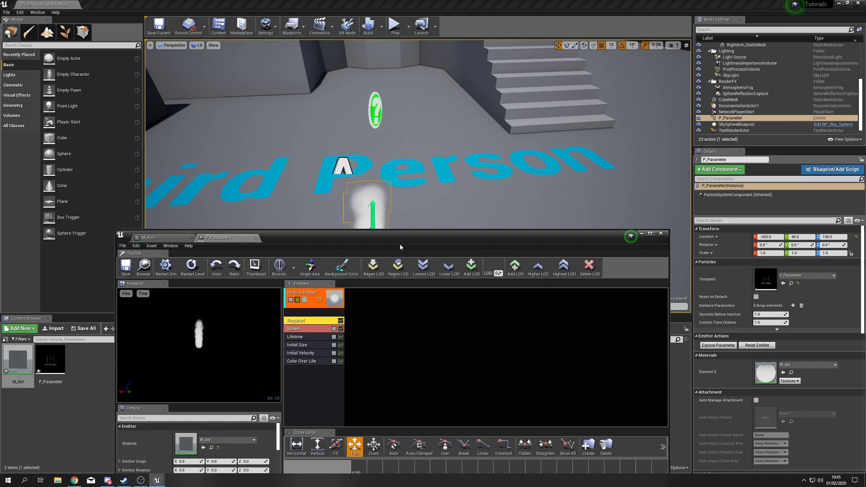
{"action": "left_click_drag", "start_coordinate": [342, 239], "coordinate": [442, 211]}
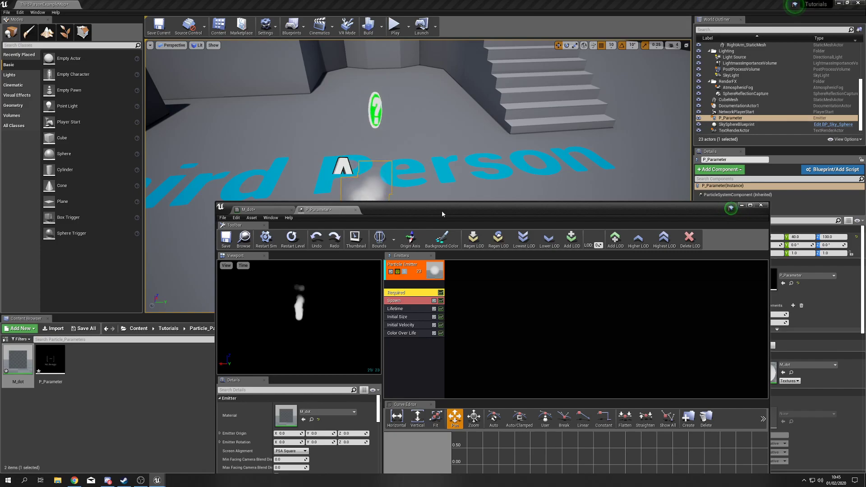
Change the Spawn module's constant Rate from 20 to 50.
{"action": "double_click", "coordinate": [464, 212]}
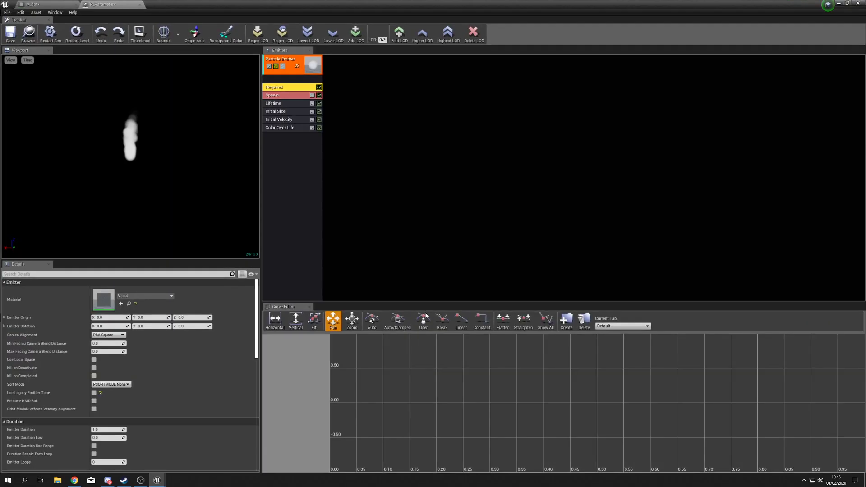
{"action": "left_click", "coordinate": [289, 145]}
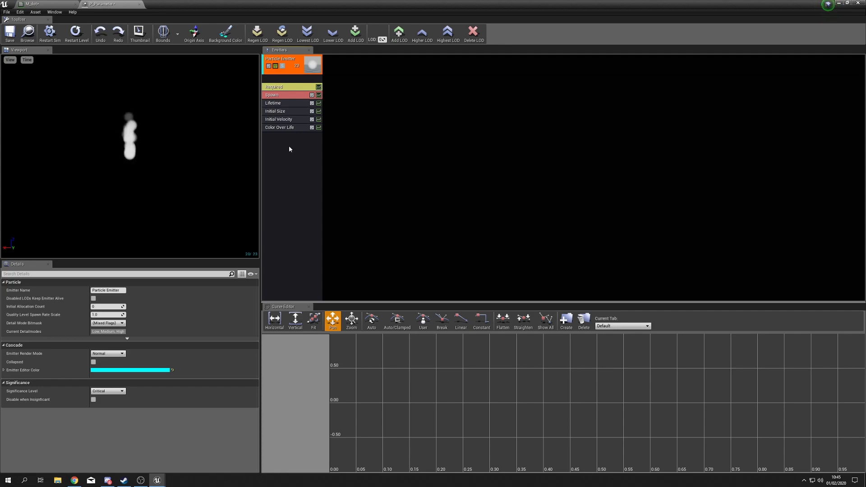
{"action": "left_click", "coordinate": [294, 104]}
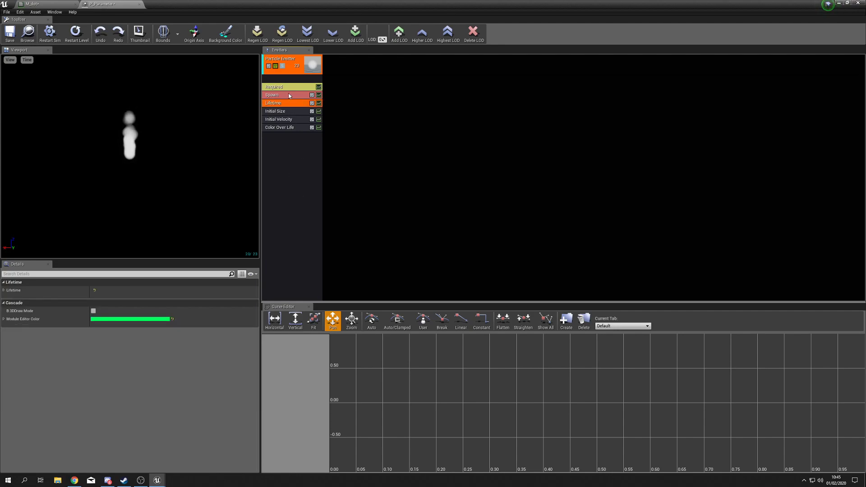
{"action": "left_click", "coordinate": [289, 95]}
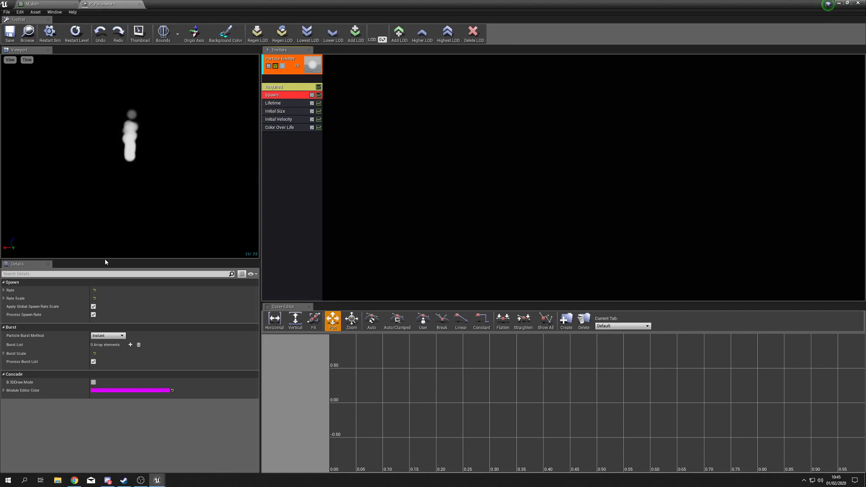
{"action": "left_click", "coordinate": [5, 291]}
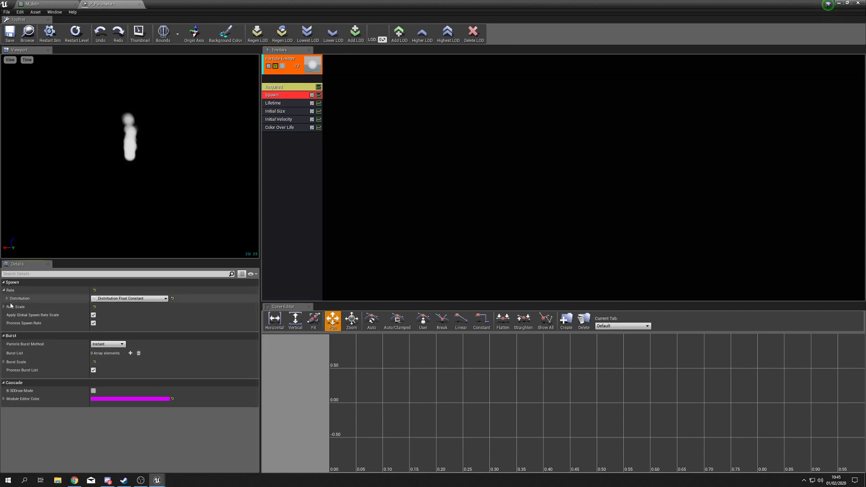
{"action": "left_click", "coordinate": [7, 298]}
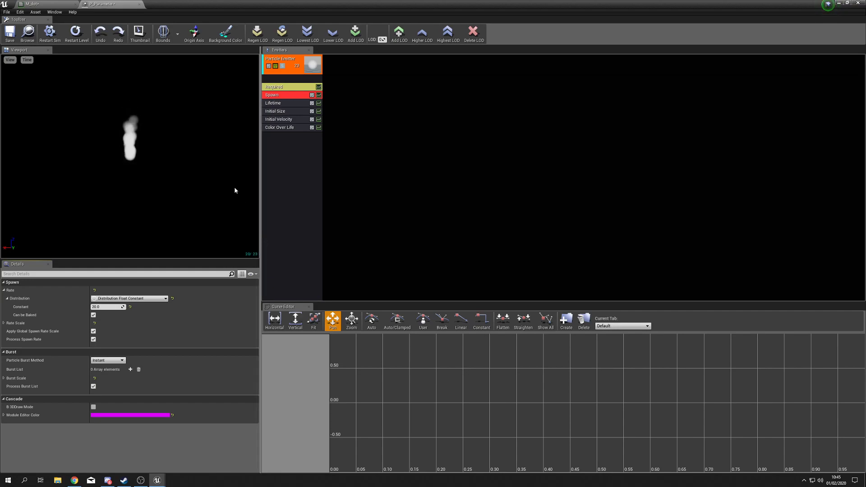
{"action": "left_click", "coordinate": [108, 307]}
{"action": "type", "text": "50"}
{"action": "key", "text": "Return"}
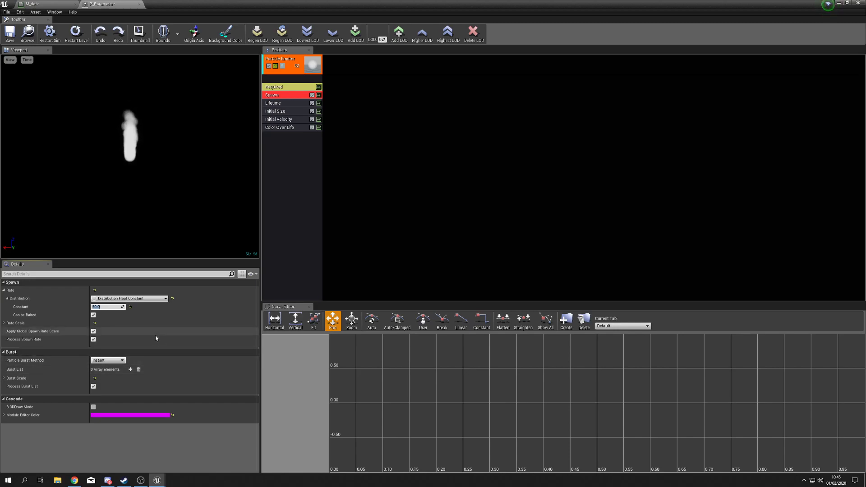
Switch the Rate distribution to a Float Particle Parameter named Amount.
{"action": "left_click", "coordinate": [157, 299]}
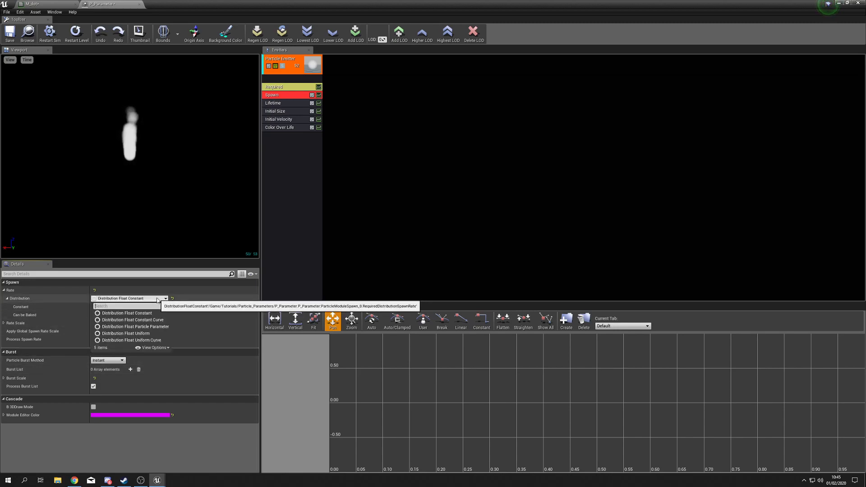
{"action": "left_click", "coordinate": [156, 327]}
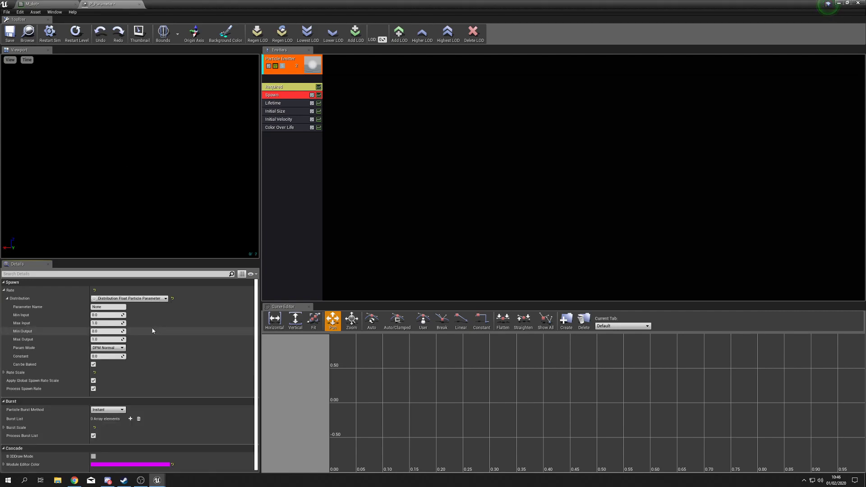
{"action": "left_click", "coordinate": [121, 307]}
{"action": "type", "text": "Amount"}
{"action": "key", "text": "Return"}
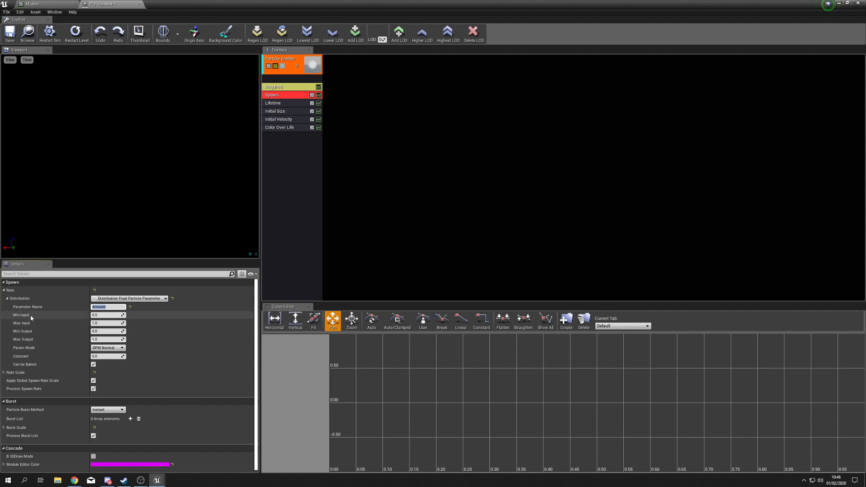
Set Max Input and Max Output to 1000 and Constant to 10, then save P_Parameter.
{"action": "left_click", "coordinate": [113, 323]}
{"action": "type", "text": "1000"}
{"action": "key", "text": "Tab"}
{"action": "key", "text": "Tab"}
{"action": "type", "text": "100"}
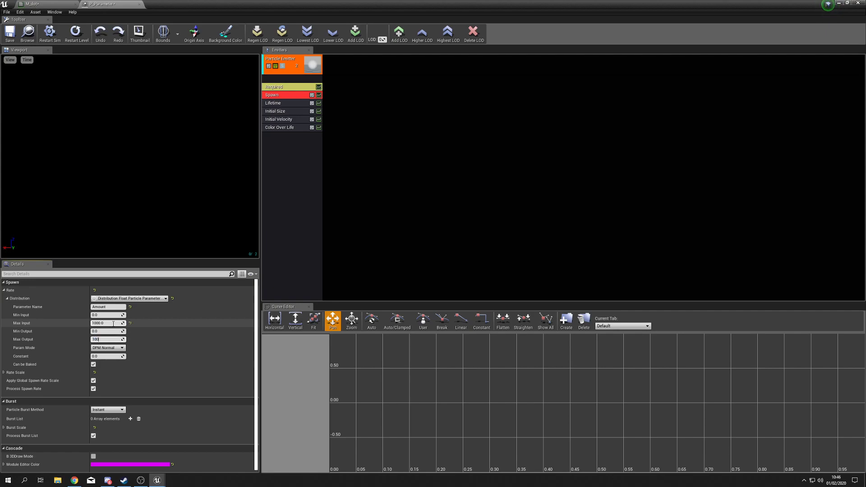
{"action": "type", "text": "0"}
{"action": "key", "text": "Return"}
{"action": "key", "text": "Tab"}
{"action": "key", "text": "Tab"}
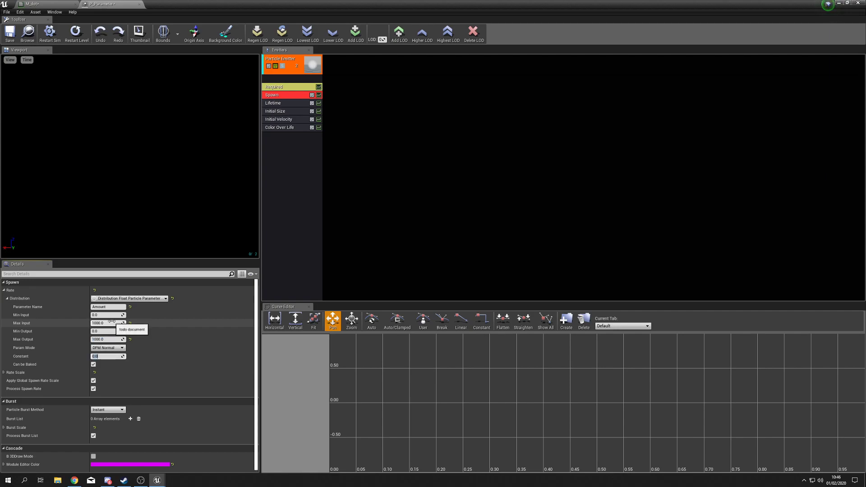
{"action": "type", "text": "10"}
{"action": "key", "text": "Return"}
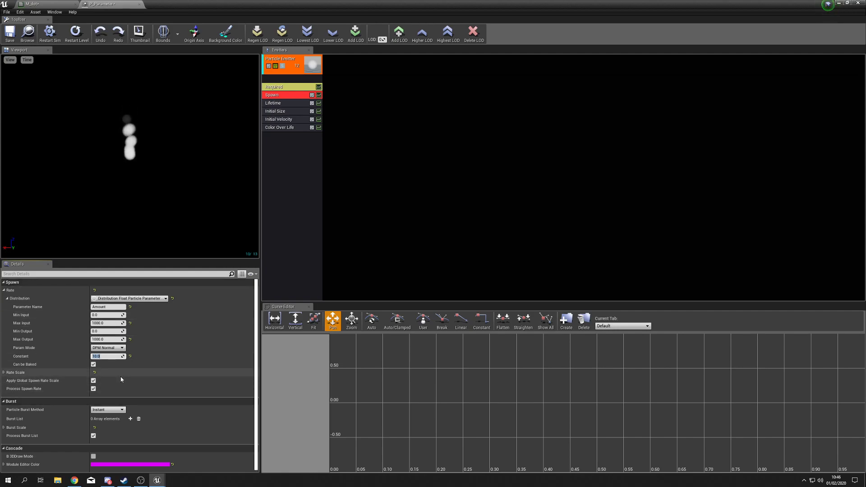
{"action": "left_click", "coordinate": [10, 36]}
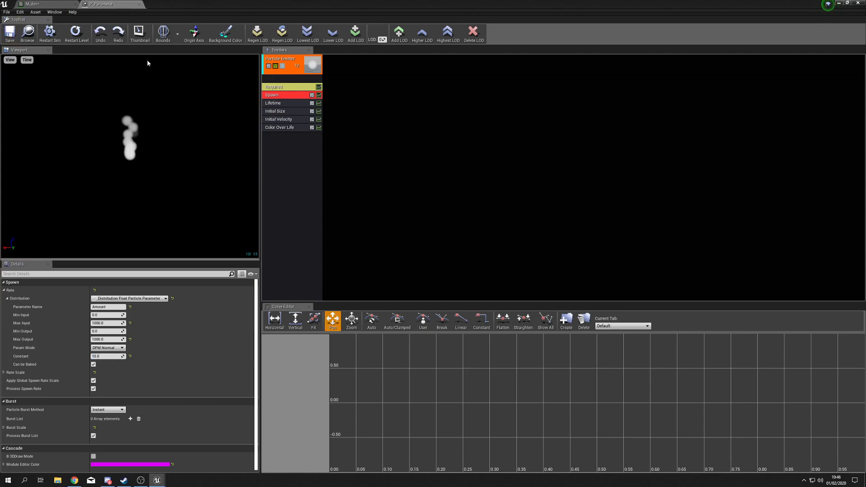
{"action": "left_click_drag", "start_coordinate": [406, 5], "coordinate": [589, 255]}
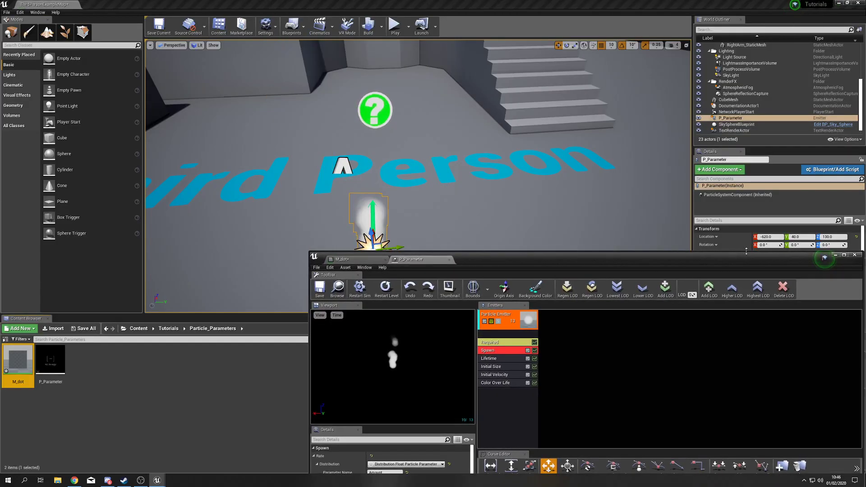
Minimize Cascade and select the placed P_Parameter emitter in the level.
{"action": "left_click", "coordinate": [837, 254]}
{"action": "left_click", "coordinate": [443, 232]}
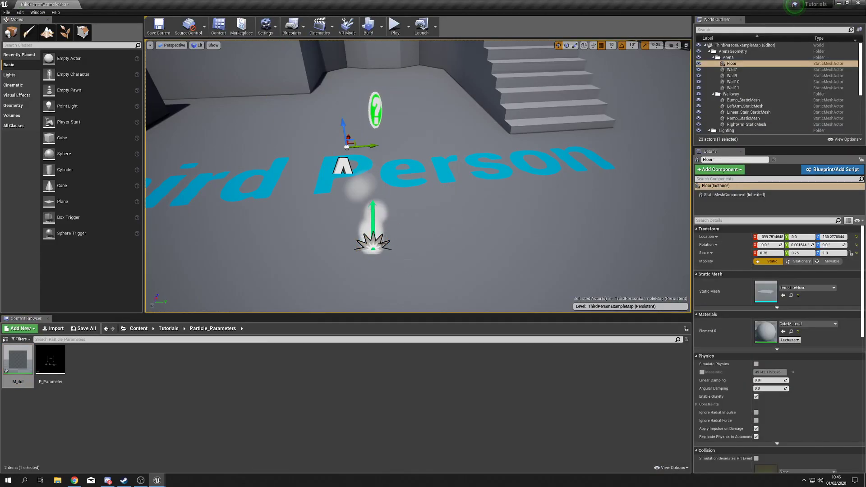
{"action": "left_click", "coordinate": [373, 242]}
{"action": "right_click_drag", "start_coordinate": [608, 171], "coordinate": [596, 167]}
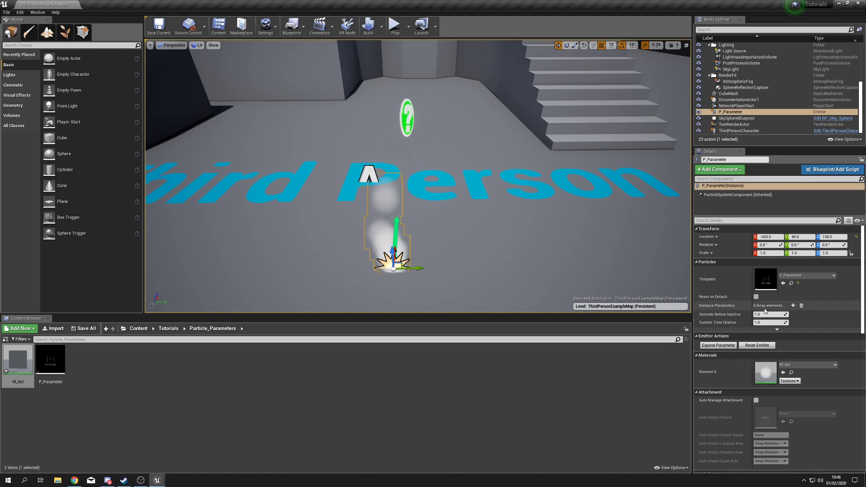
Add an instance parameter named Amount with Param Type Scalar Random.
{"action": "left_click", "coordinate": [793, 305]}
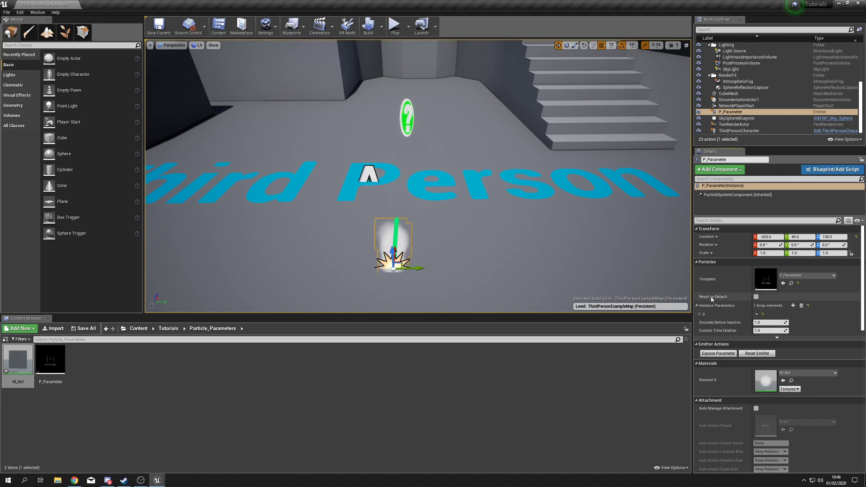
{"action": "left_click", "coordinate": [701, 315]}
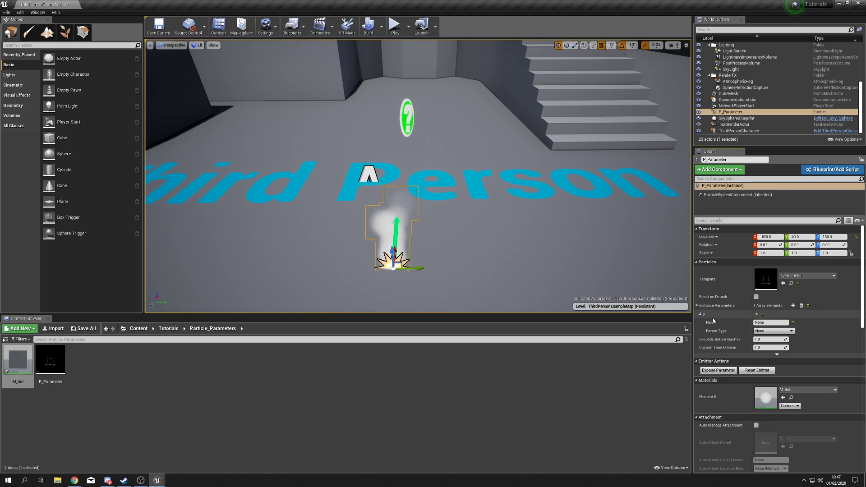
{"action": "left_click", "coordinate": [771, 323]}
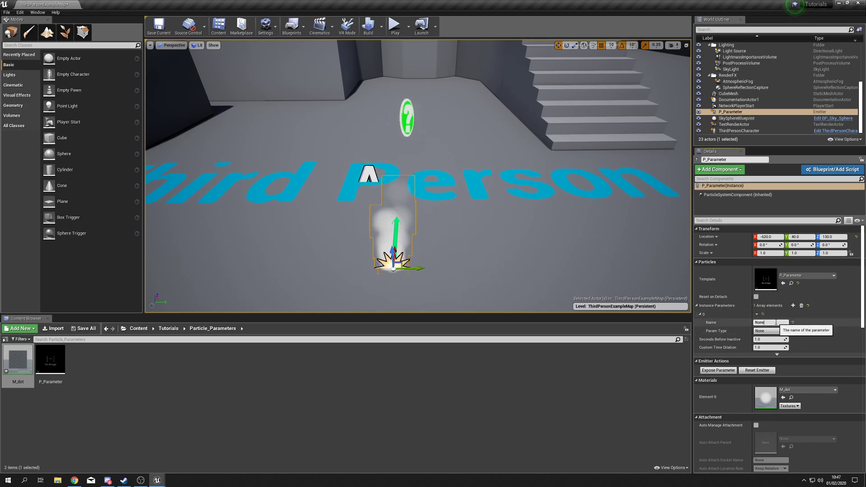
{"action": "type", "text": "Amount"}
{"action": "key", "text": "Return"}
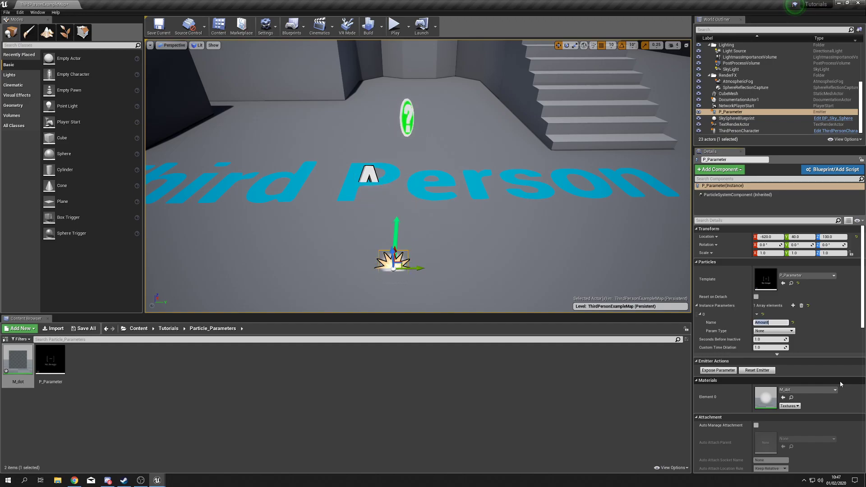
{"action": "left_click", "coordinate": [778, 333]}
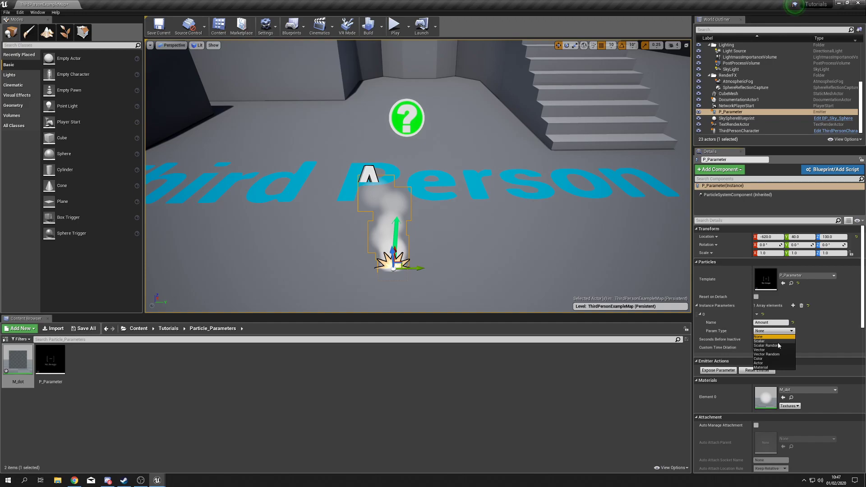
{"action": "left_click", "coordinate": [781, 345]}
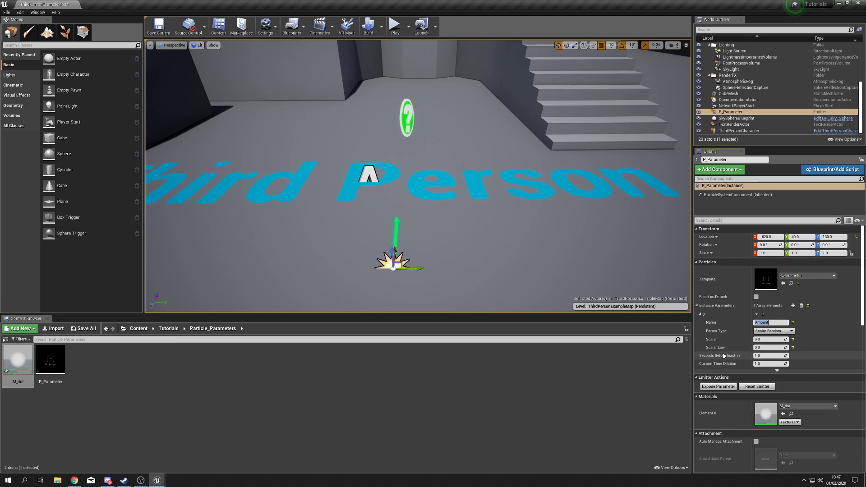
Set Scalar to 50 and Scalar Low to 10, then duplicate the emitter along Y.
{"action": "left_click", "coordinate": [767, 340]}
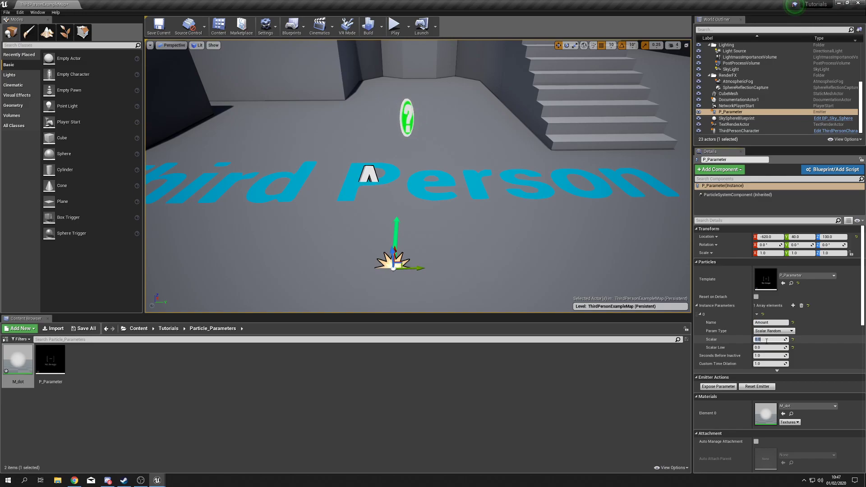
{"action": "type", "text": "50"}
{"action": "key", "text": "Return"}
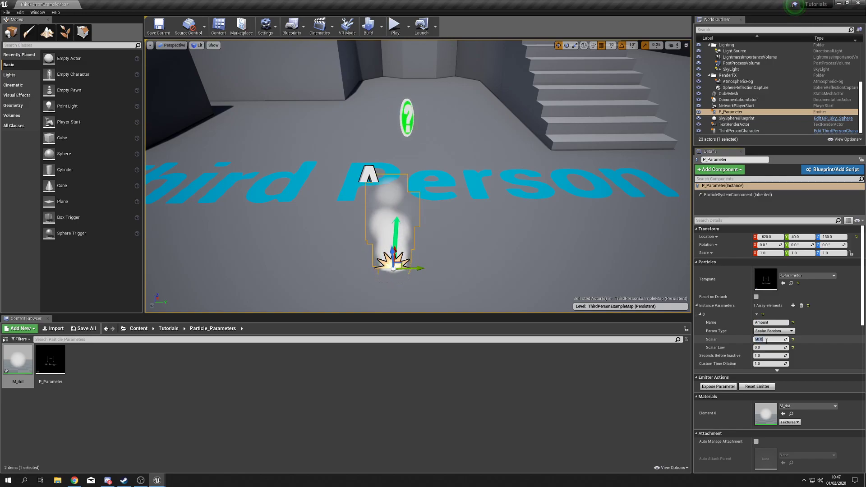
{"action": "key", "text": "Tab"}
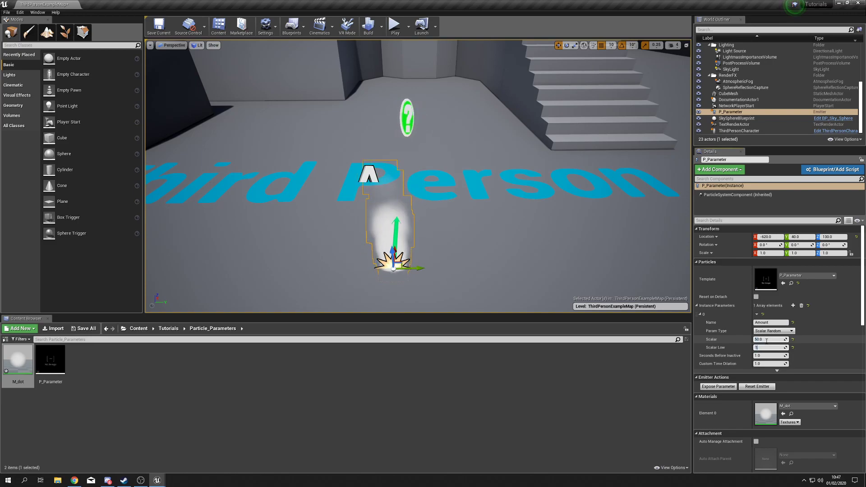
{"action": "type", "text": "10"}
{"action": "key", "text": "Return"}
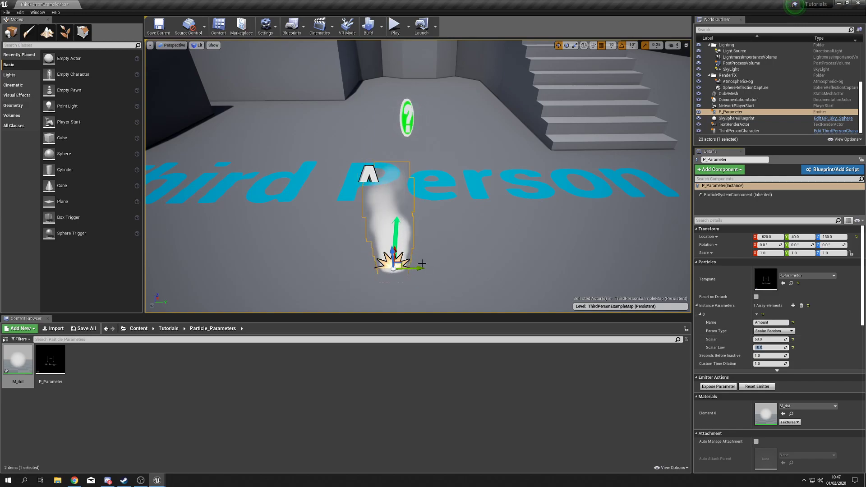
{"action": "left_click_drag", "start_coordinate": [419, 270], "coordinate": [491, 273], "text": "alt"}
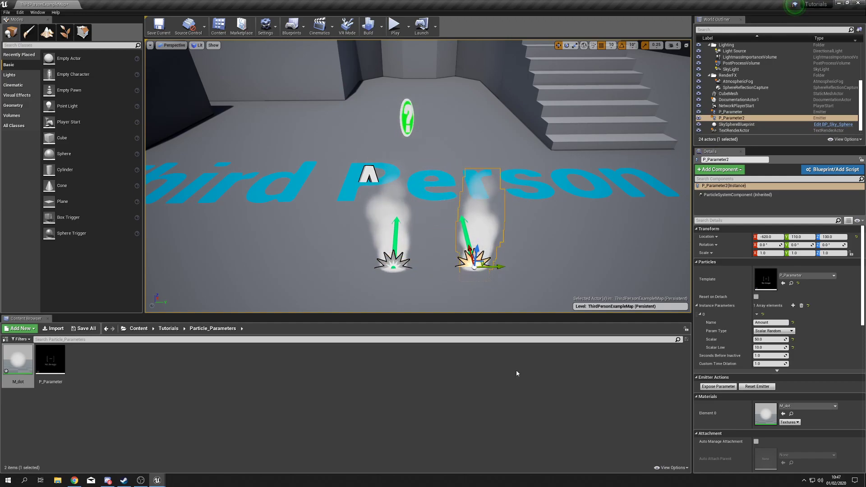
Set P_Parameter2's Amount Scalar to 200 and Scalar Low to 100.
{"action": "left_click", "coordinate": [776, 339]}
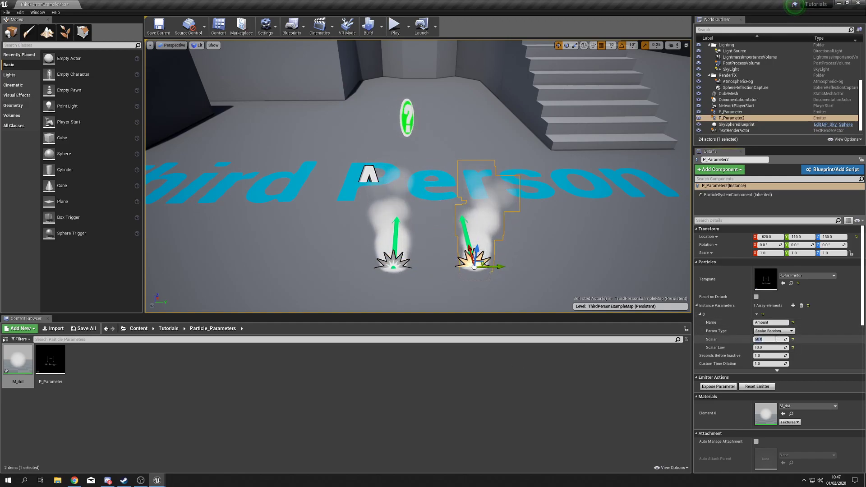
{"action": "type", "text": "200"}
{"action": "key", "text": "Tab"}
{"action": "type", "text": "100"}
{"action": "key", "text": "Return"}
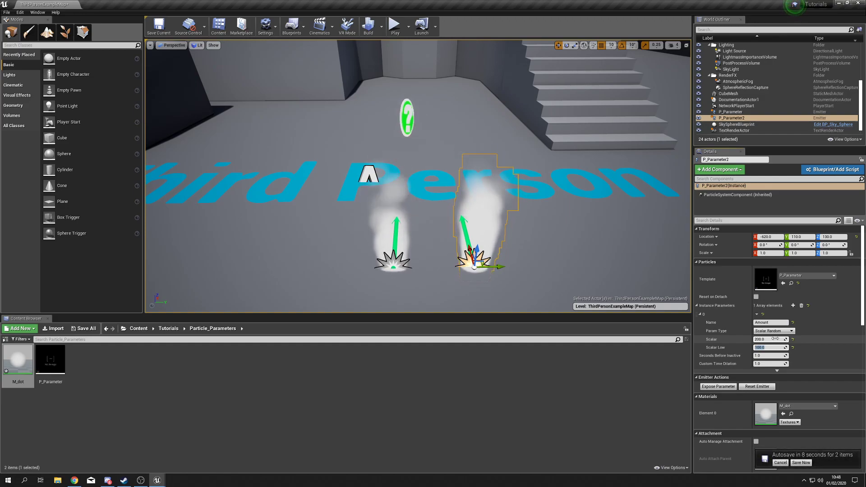
Postpone the autosave and open P_Parameter full-screen in Cascade.
{"action": "left_click", "coordinate": [781, 462]}
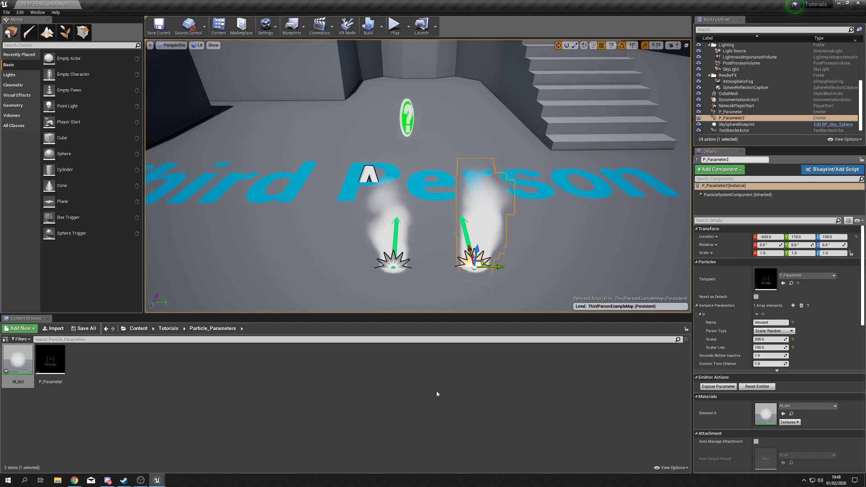
{"action": "left_click", "coordinate": [53, 366]}
{"action": "left_click_drag", "start_coordinate": [524, 271], "coordinate": [496, 2]}
Switch the Lifetime module's distribution to Float Particle Parameter.
{"action": "left_click", "coordinate": [278, 106]}
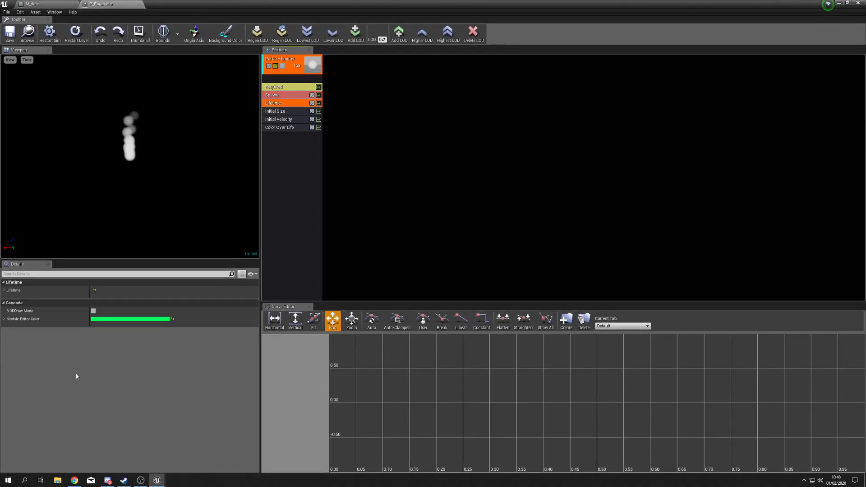
{"action": "left_click", "coordinate": [4, 291]}
{"action": "left_click", "coordinate": [7, 299]}
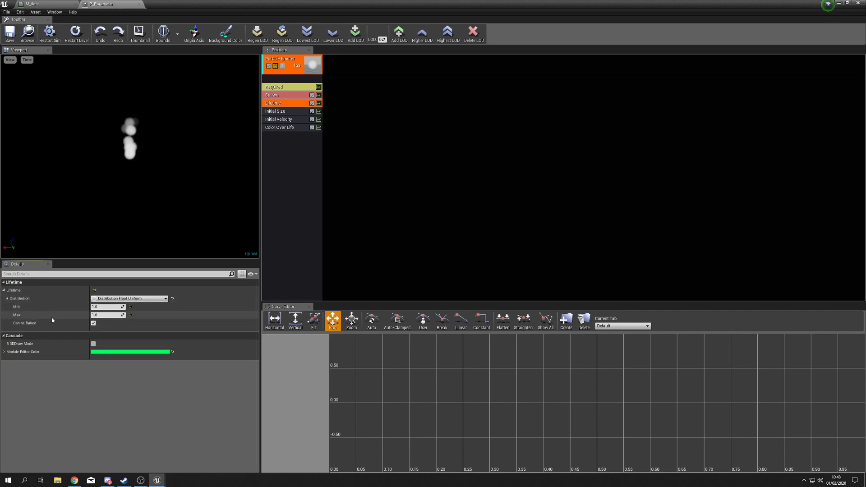
{"action": "left_click", "coordinate": [162, 298]}
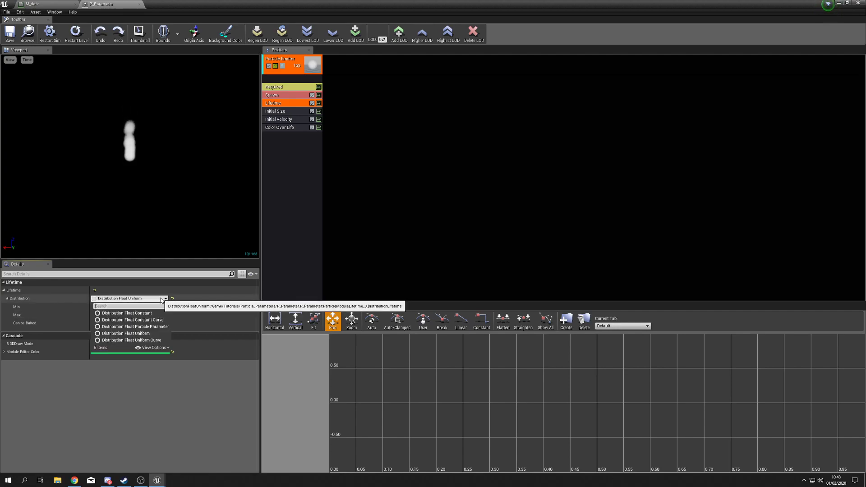
{"action": "left_click", "coordinate": [157, 326]}
Name the parameter Life with Max Input 100 and Max Output 100.
{"action": "left_click", "coordinate": [108, 307]}
{"action": "type", "text": "Life"}
{"action": "key", "text": "Tab"}
{"action": "key", "text": "Tab"}
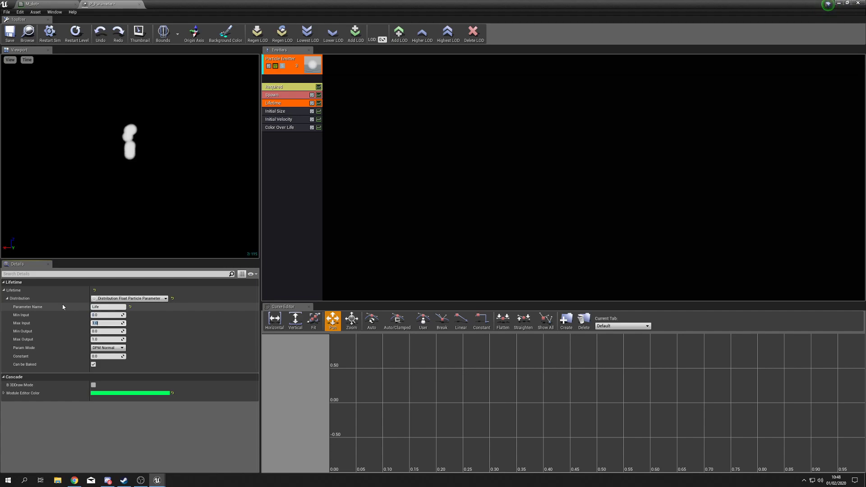
{"action": "type", "text": "100"}
{"action": "key", "text": "Tab"}
{"action": "key", "text": "Tab"}
{"action": "key", "text": "Tab"}
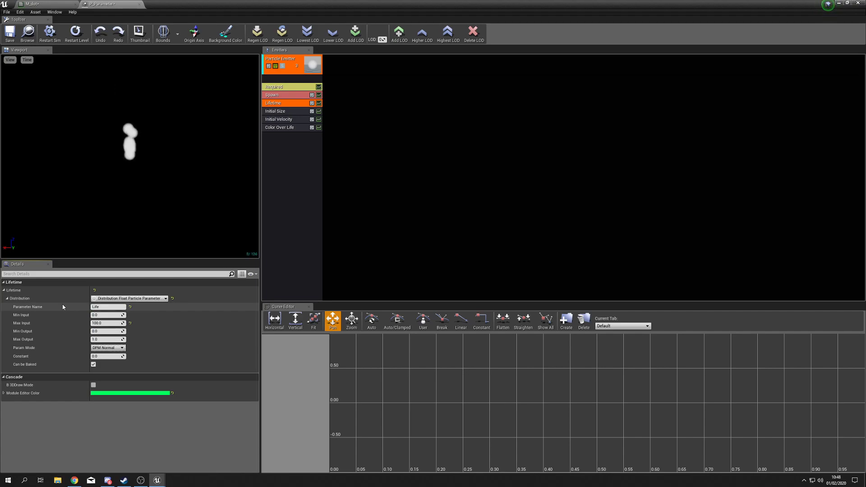
{"action": "left_click", "coordinate": [108, 339]}
{"action": "type", "text": "100"}
{"action": "key", "text": "Return"}
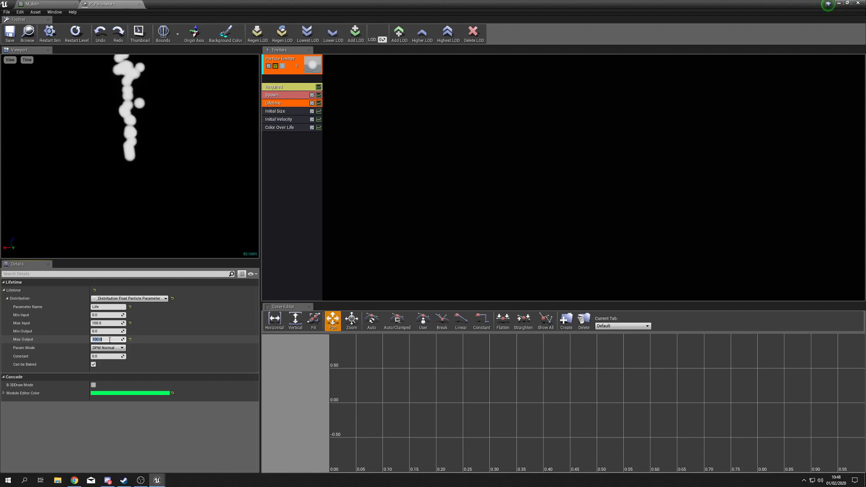
Set the lifetime Constant to 1.0, save P_Parameter and close Cascade.
{"action": "key", "text": "Tab"}
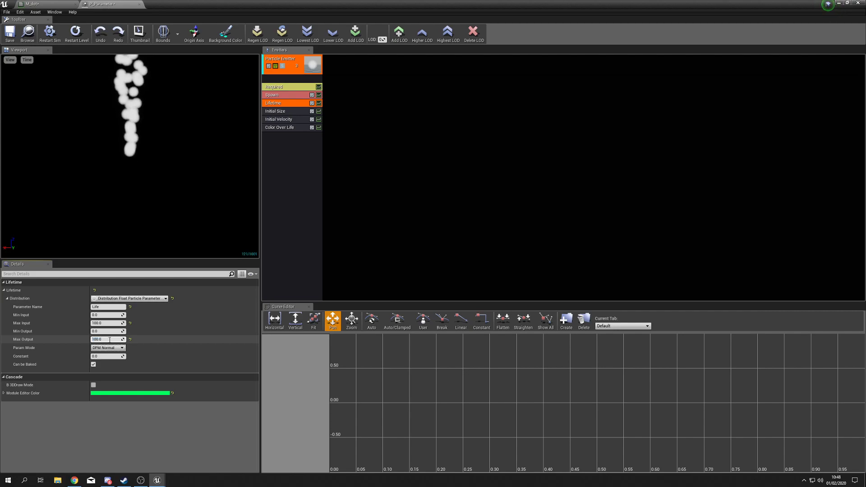
{"action": "key", "text": "Tab"}
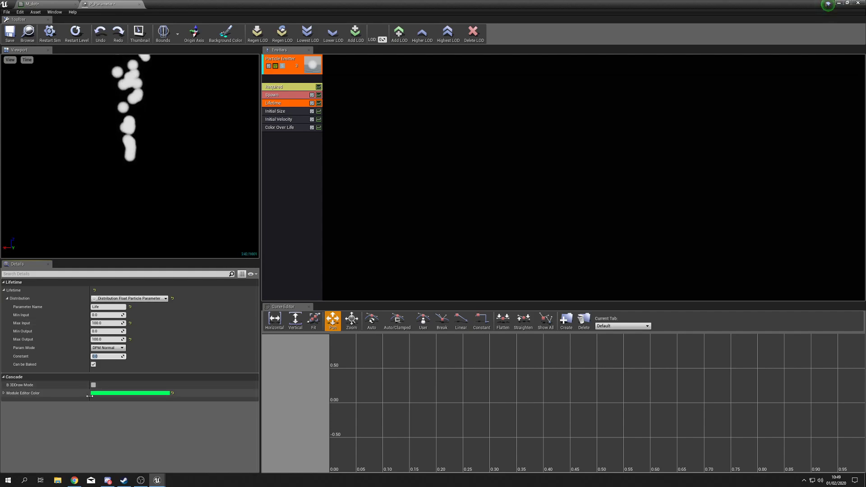
{"action": "type", "text": "1"}
{"action": "key", "text": "Return"}
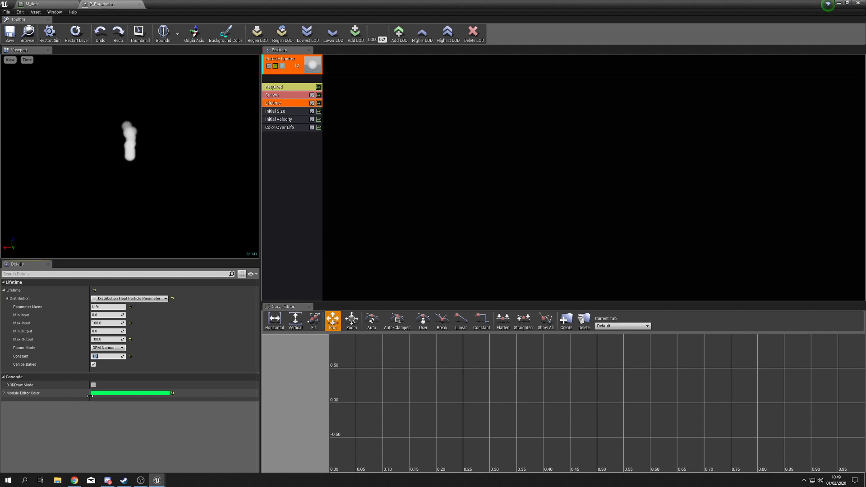
{"action": "left_click", "coordinate": [10, 35]}
{"action": "left_click", "coordinate": [839, 4]}
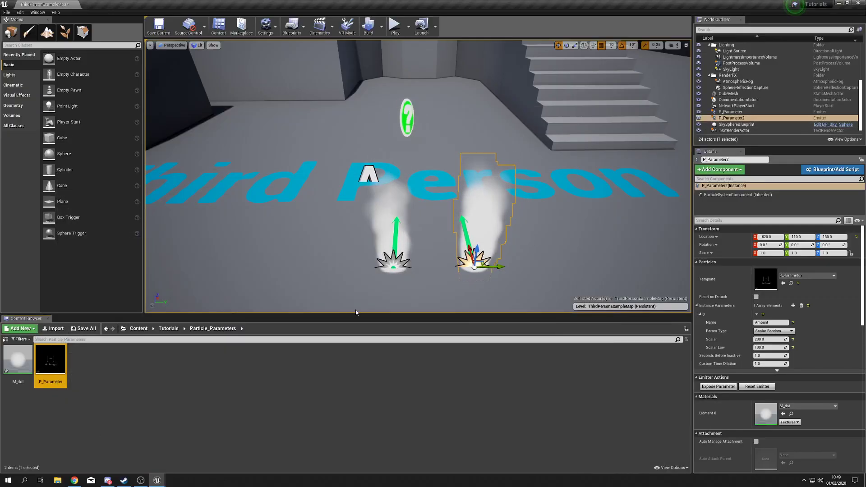
Add a second instance parameter named Life to P_Parameter and make it Scalar Random.
{"action": "left_click", "coordinate": [393, 259]}
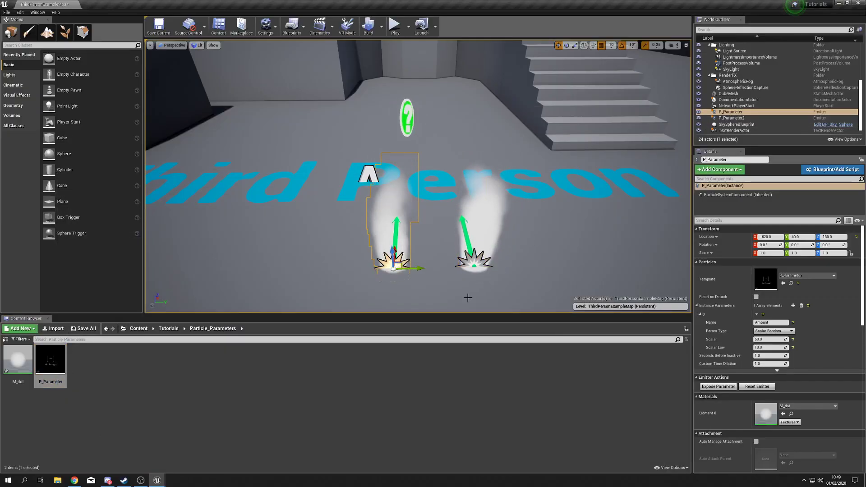
{"action": "left_click", "coordinate": [793, 306]}
{"action": "left_click", "coordinate": [700, 322]}
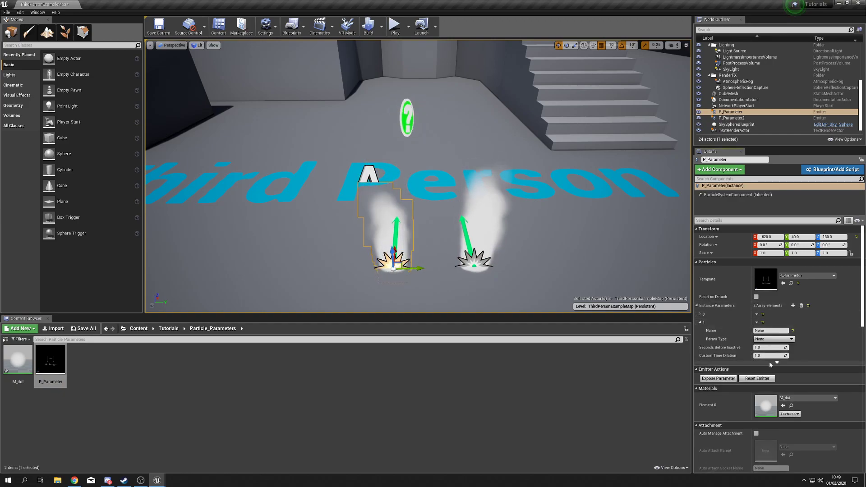
{"action": "type", "text": "Life"}
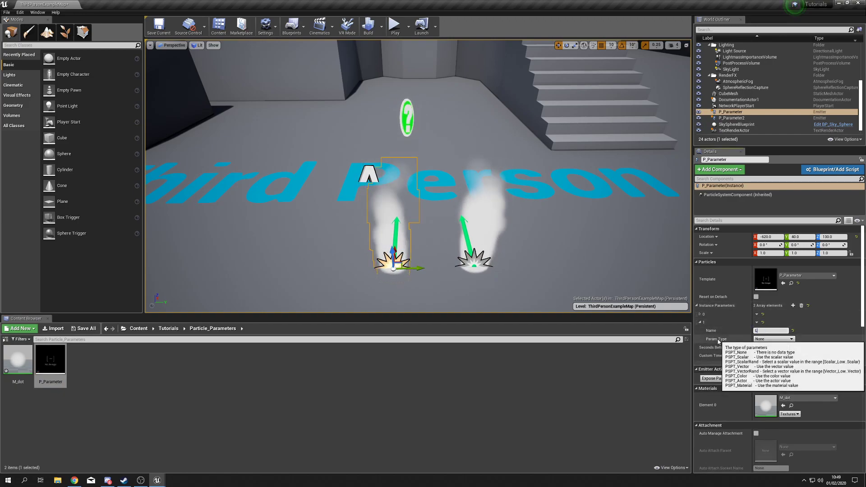
{"action": "left_click", "coordinate": [769, 339]}
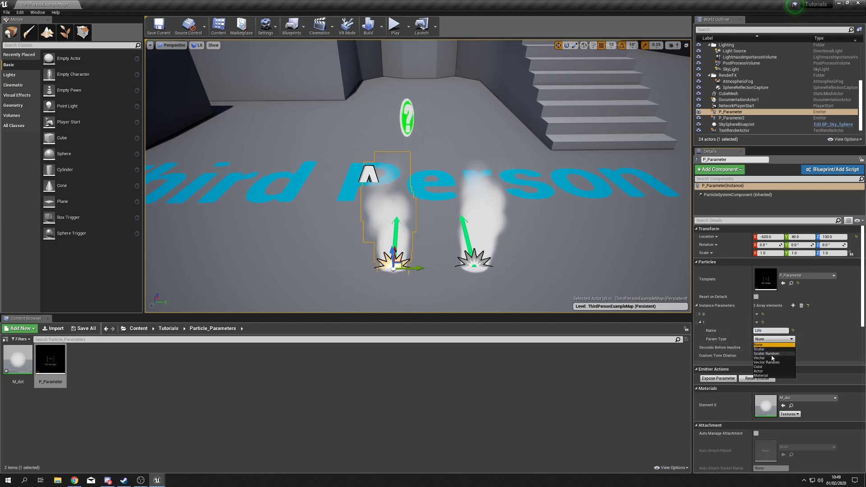
{"action": "left_click", "coordinate": [769, 354]}
Set the Life parameter's Scalar to 2 and Scalar Low to 0.5.
{"action": "left_click", "coordinate": [769, 348]}
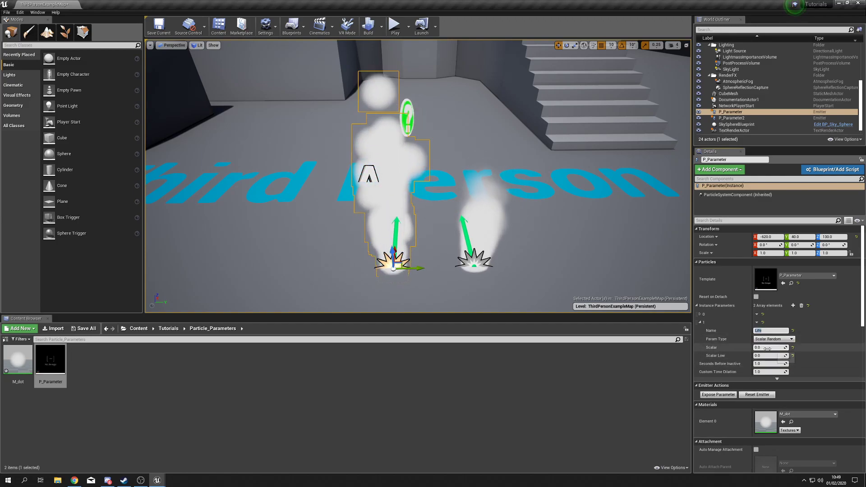
{"action": "mouse_move", "coordinate": [518, 294]}
{"action": "right_mouse_down"}
{"action": "mouse_move", "coordinate": [519, 176]}
{"action": "mouse_move", "coordinate": [518, 294]}
{"action": "right_mouse_up"}
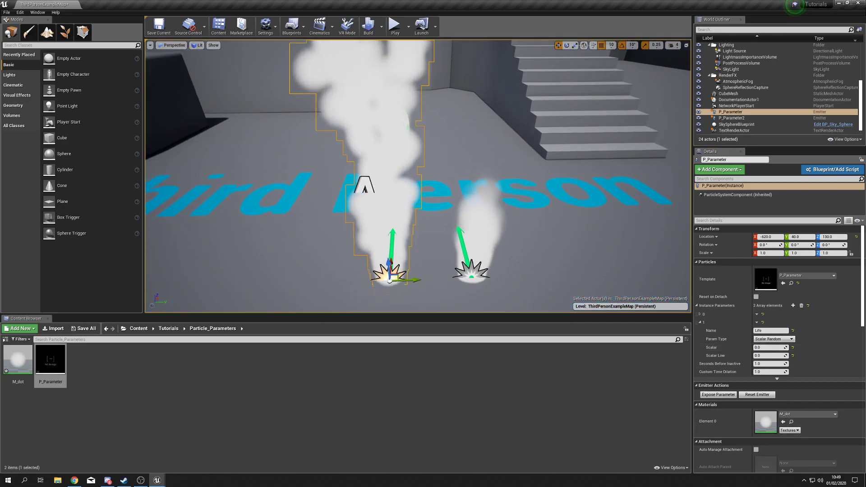
{"action": "left_click", "coordinate": [775, 348]}
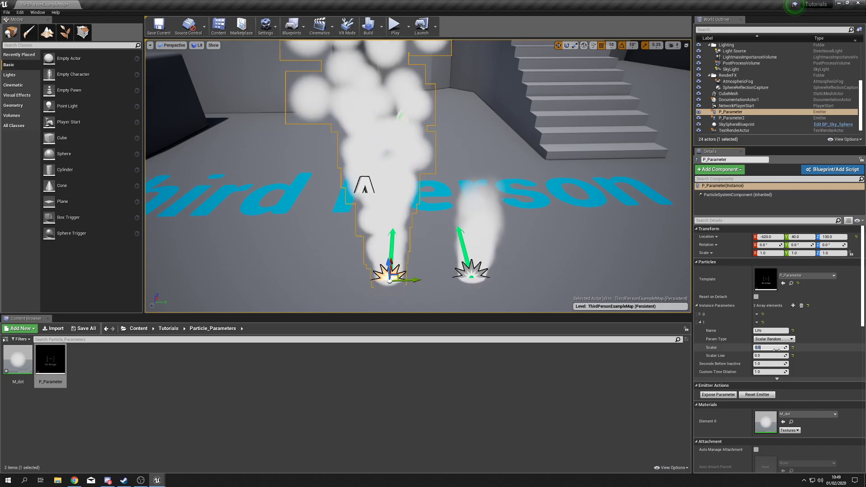
{"action": "type", "text": "2"}
{"action": "key", "text": "Tab"}
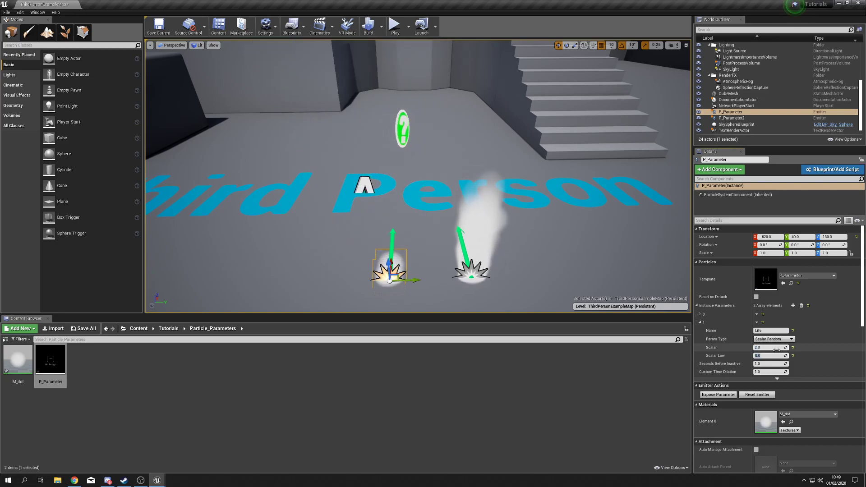
{"action": "key", "text": "BackSpace"}
{"action": "type", "text": ".5"}
{"action": "key", "text": "Return"}
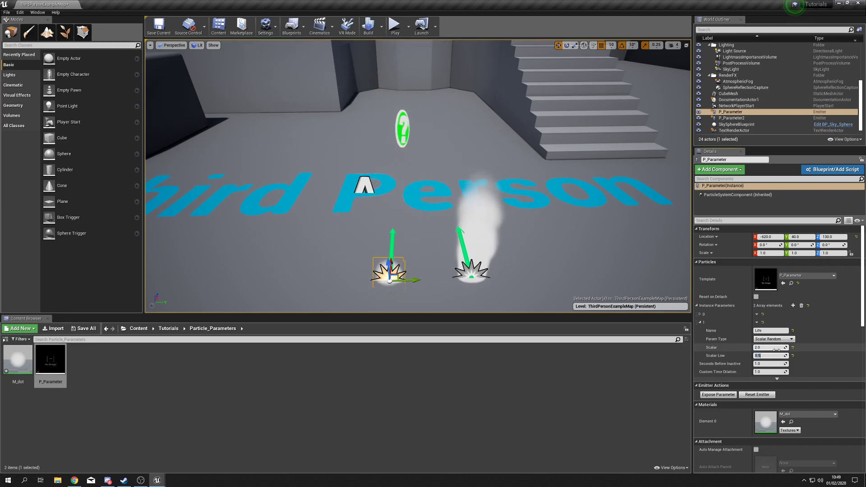
Move the camera back to frame both emitters.
{"action": "mouse_move", "coordinate": [546, 307]}
{"action": "right_mouse_down"}
{"action": "mouse_move", "coordinate": [548, 264]}
{"action": "mouse_move", "coordinate": [546, 291]}
{"action": "right_mouse_up"}
{"action": "key", "text": "s"}
{"action": "key", "text": "w"}
{"action": "key", "text": "s"}
{"action": "right_click_drag", "start_coordinate": [406, 212], "coordinate": [413, 212]}
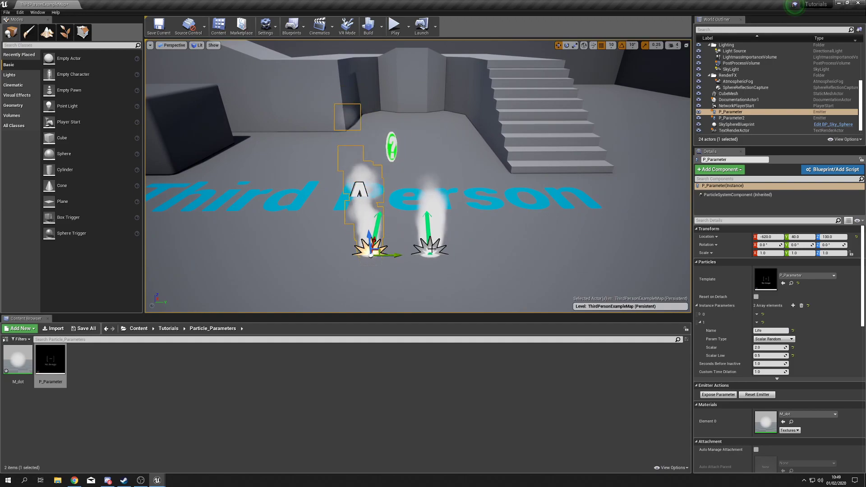
Add a second instance parameter named Life to P_Parameter2 as Scalar Random.
{"action": "left_click", "coordinate": [429, 234]}
{"action": "left_click", "coordinate": [794, 306]}
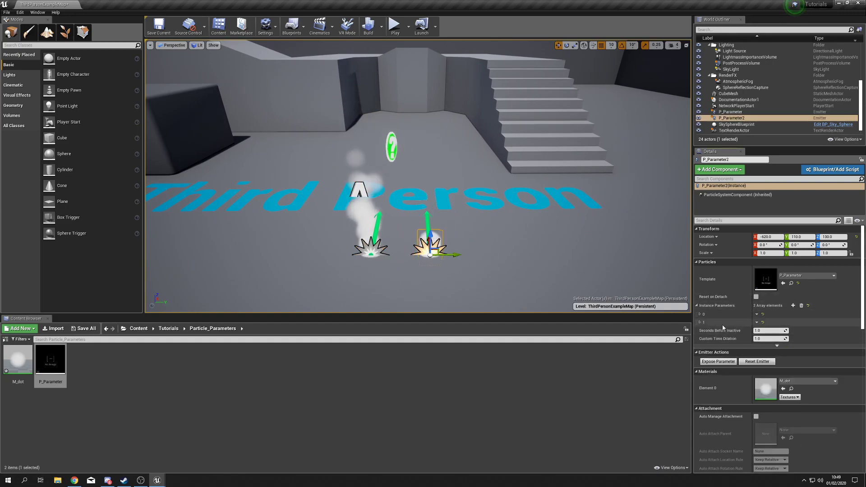
{"action": "left_click", "coordinate": [700, 322]}
{"action": "left_click", "coordinate": [769, 331]}
{"action": "type", "text": "Life"}
{"action": "left_click", "coordinate": [773, 339]}
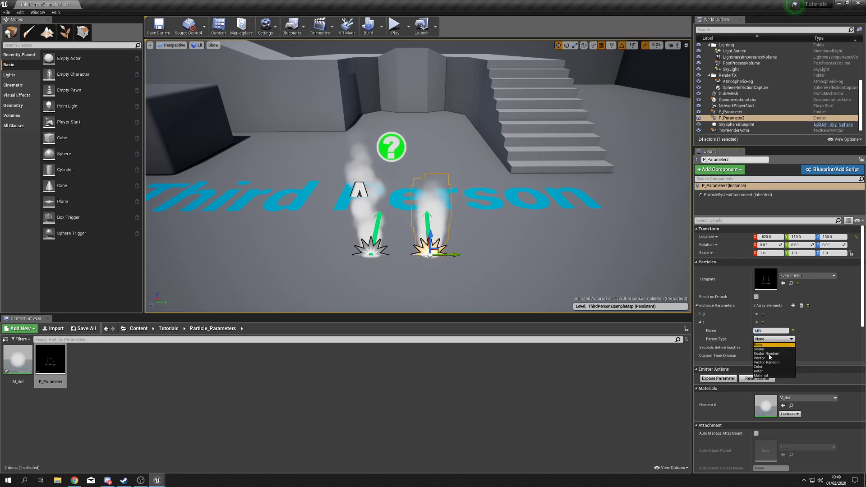
{"action": "left_click", "coordinate": [769, 354]}
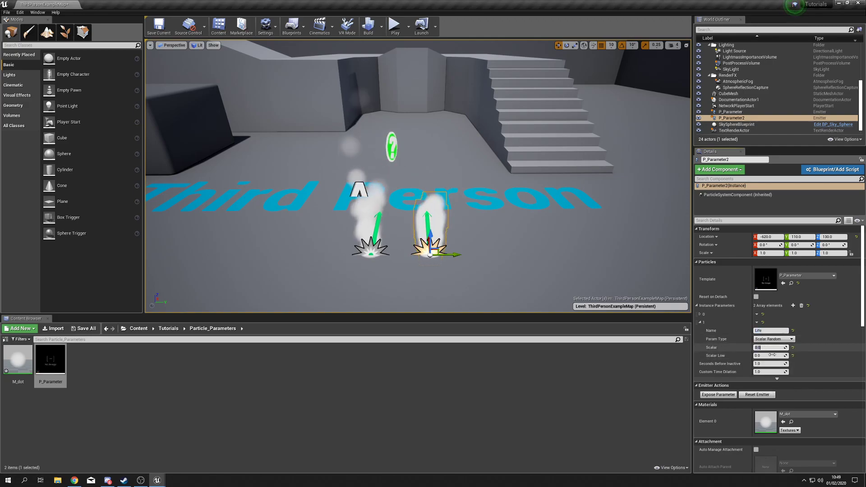
Set Life's Scalar to 0.4 and preview the level in game view.
{"action": "type", "text": "4"}
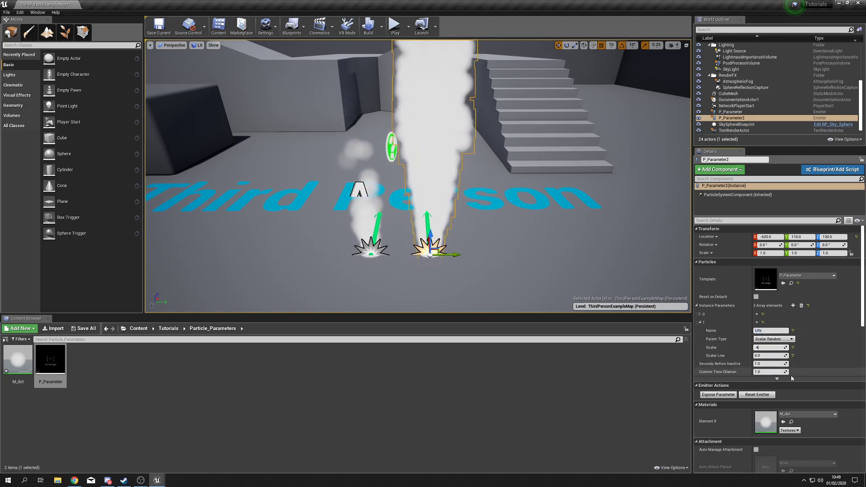
{"action": "key", "text": "Tab"}
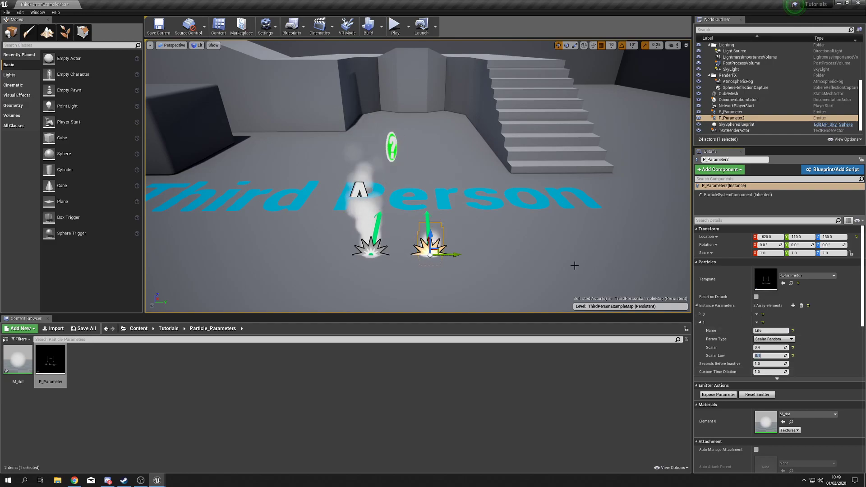
{"action": "right_click_drag", "start_coordinate": [575, 265], "coordinate": [579, 262]}
{"action": "key", "text": "g"}
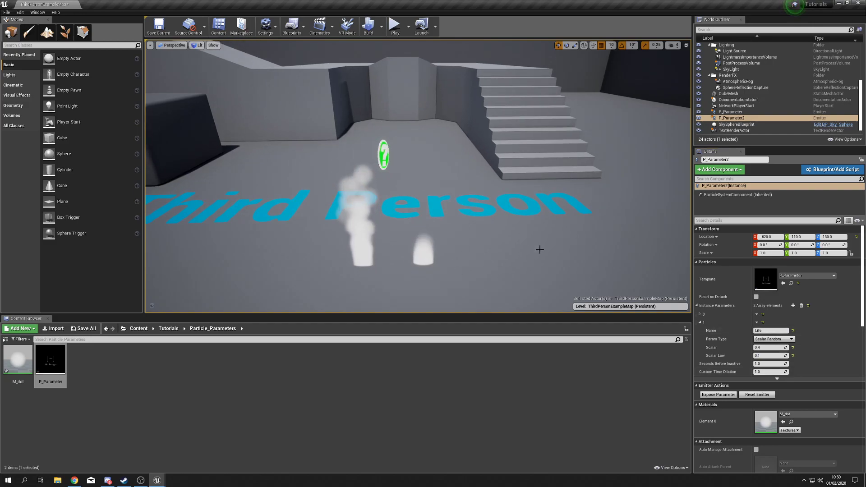